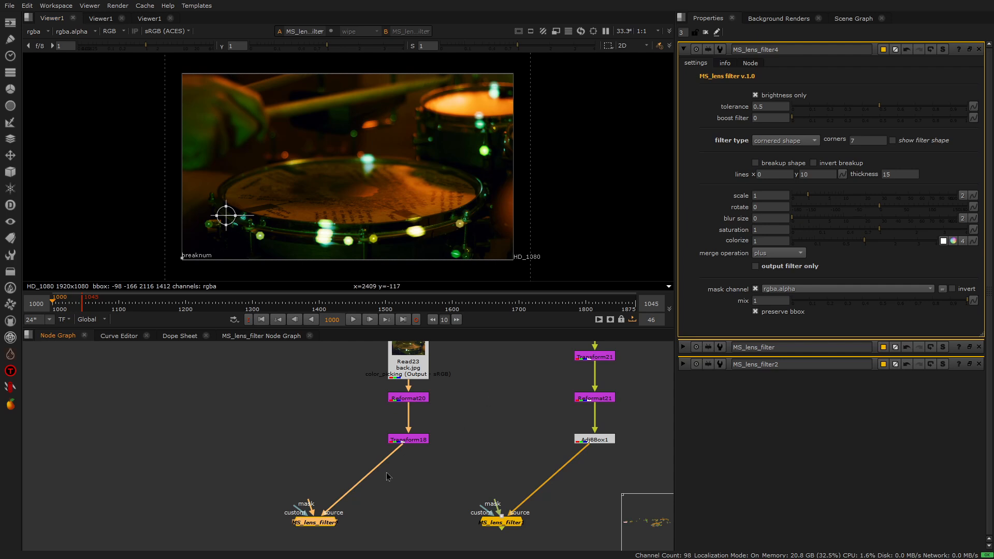
Output only the filter, set its tolerance to 1, and toggle the MS_lens_filter4 node to compare the blurred result
left_click(756, 267)
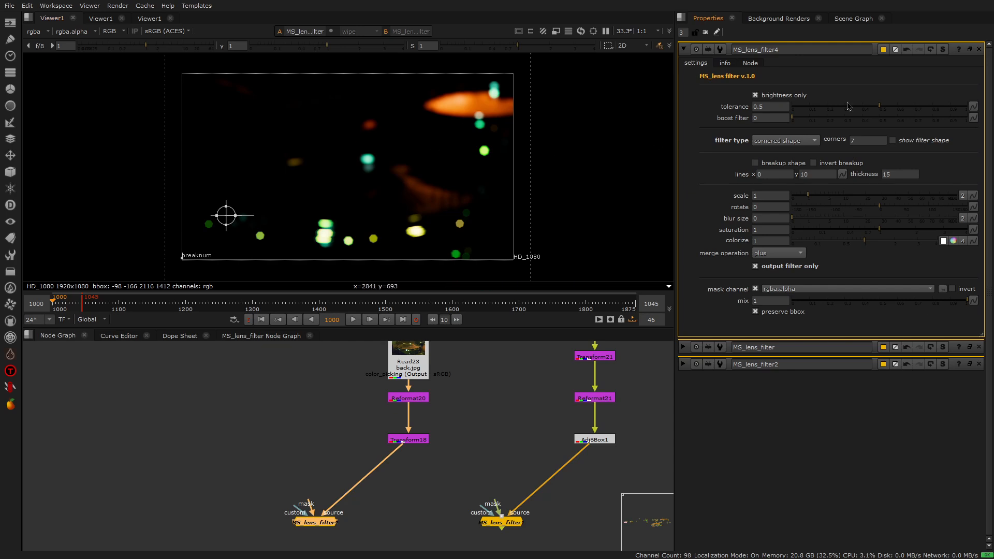
mouse_move(879, 109)
left_mouse_down()
mouse_move(829, 111)
mouse_move(986, 114)
left_mouse_up()
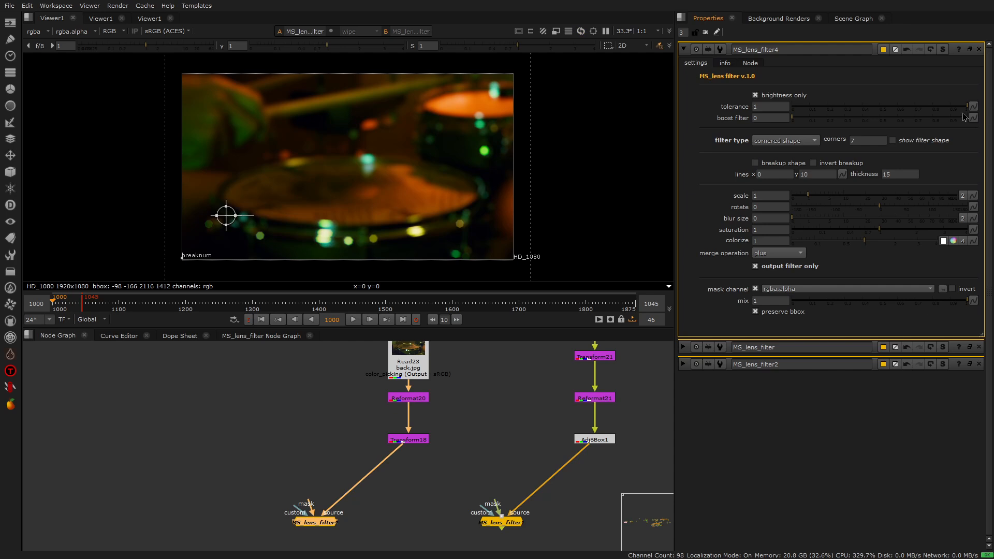
key("d")
key("d")
key("d")
key("d")
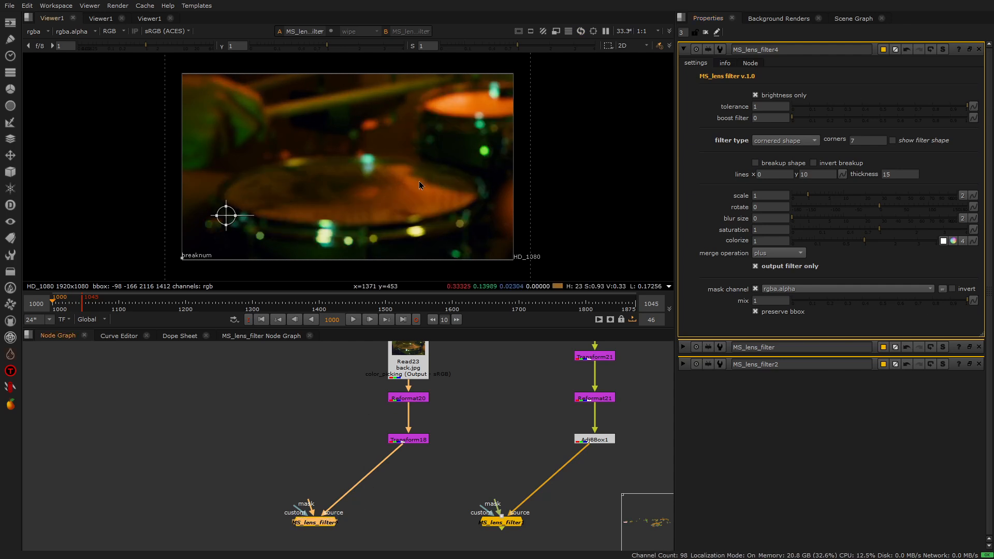
Set the tolerance to 0.48, compare the merged image with the filter-only output, and leave boost filter at 0
left_click_drag(880, 111, 878, 113)
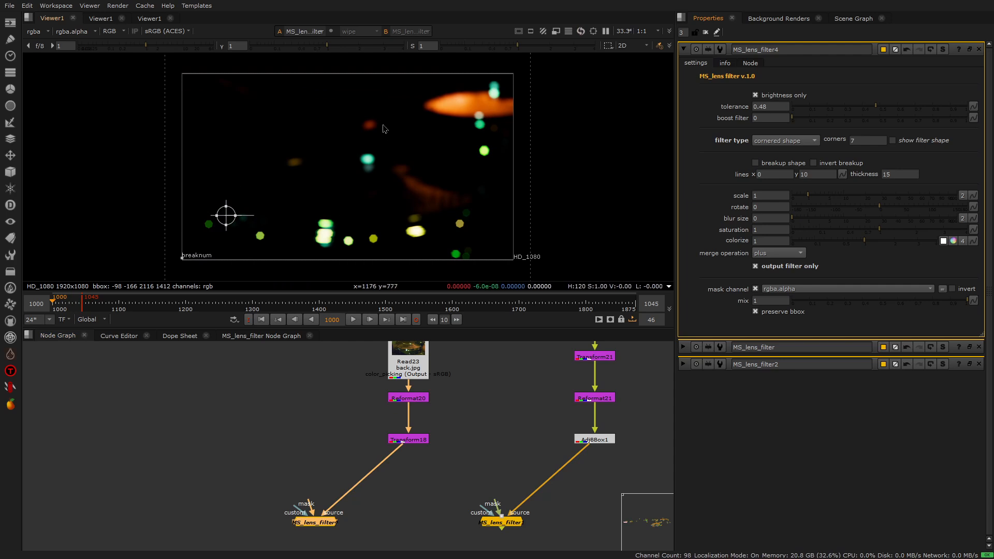
left_click(756, 267)
left_click(373, 536)
left_click(323, 525)
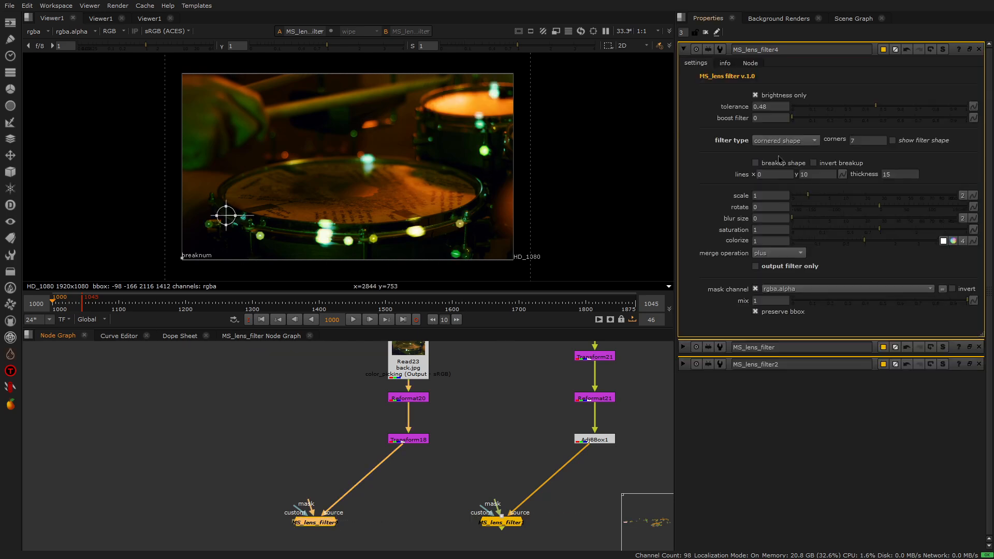
left_click(756, 267)
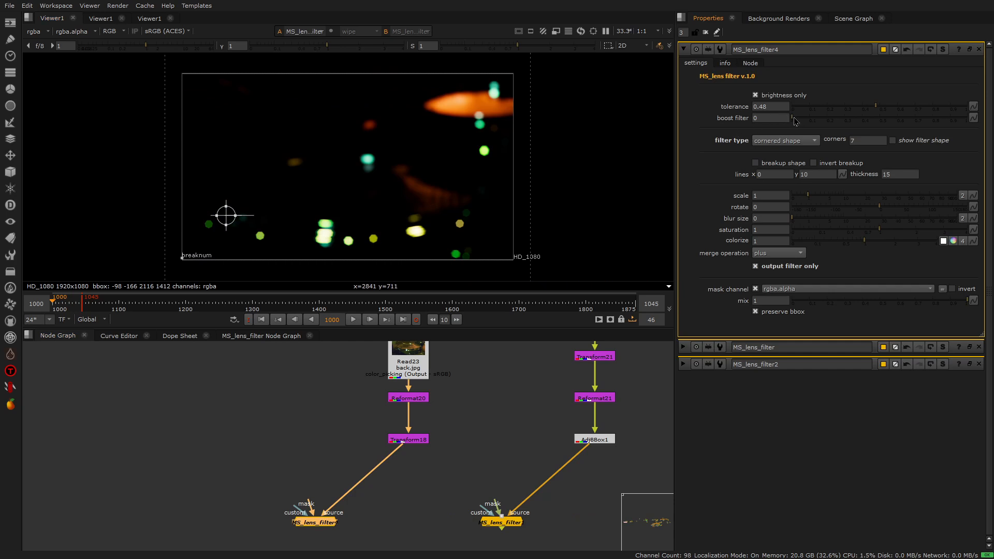
left_click_drag(795, 121, 773, 125)
Keep the cornered shape filter type and reduce its corner count to 3, inspecting the green highlight
scroll(485, 145, "up", 5)
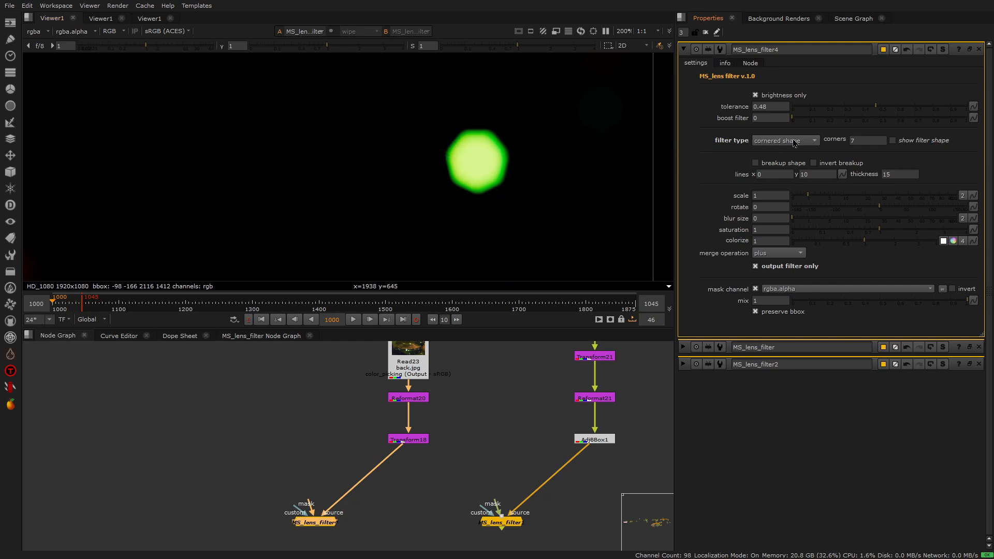
left_click(774, 145)
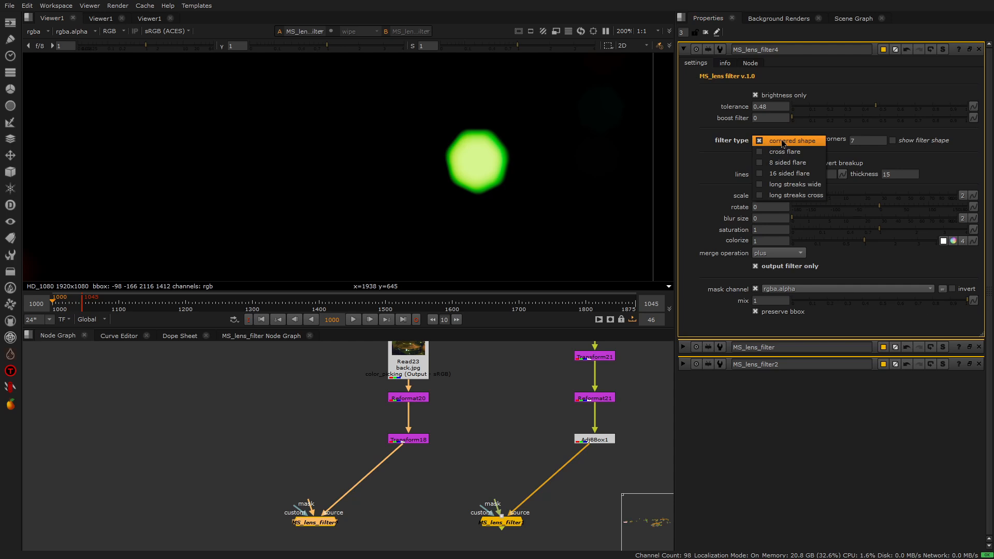
left_click(783, 142)
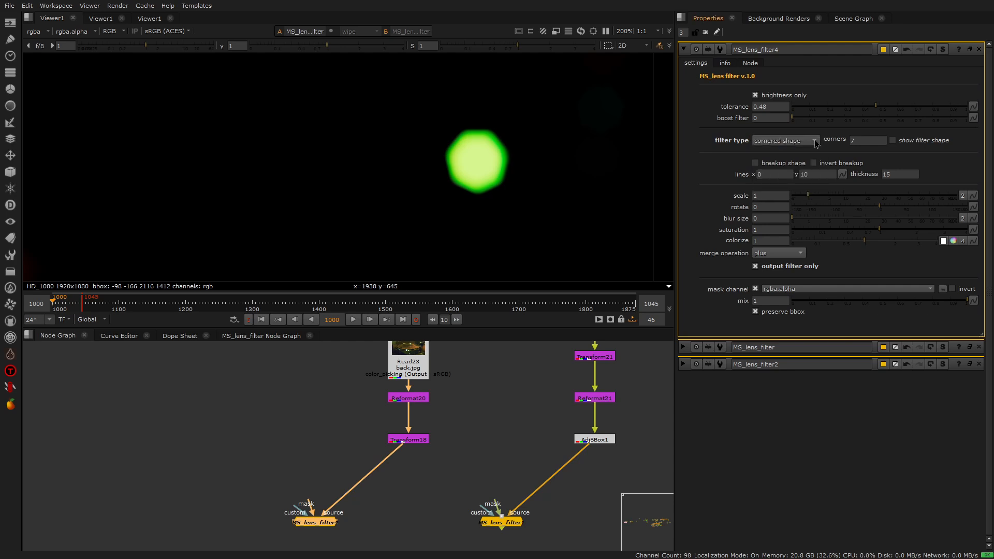
left_click(853, 140)
key("Down")
key("Down")
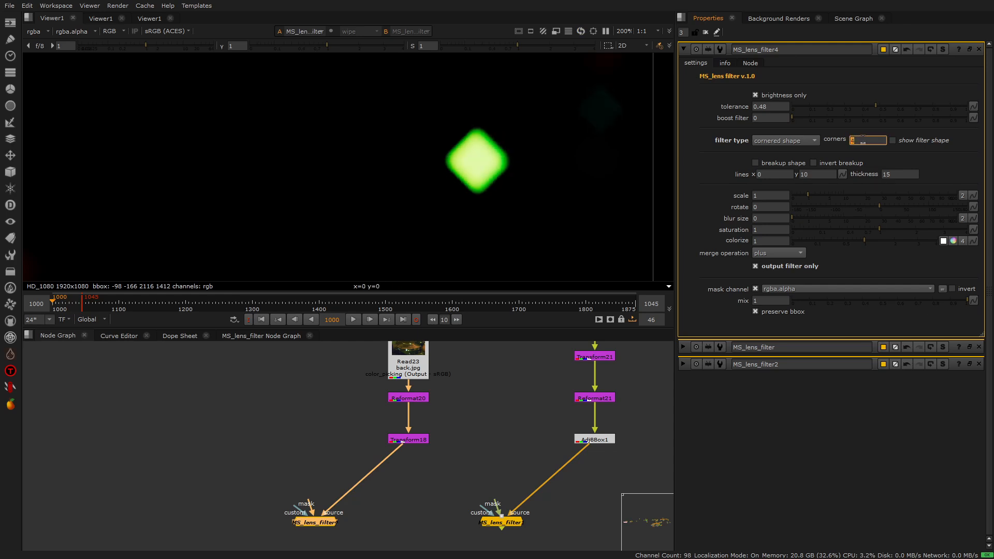
key("Down")
key("Up")
key("Down")
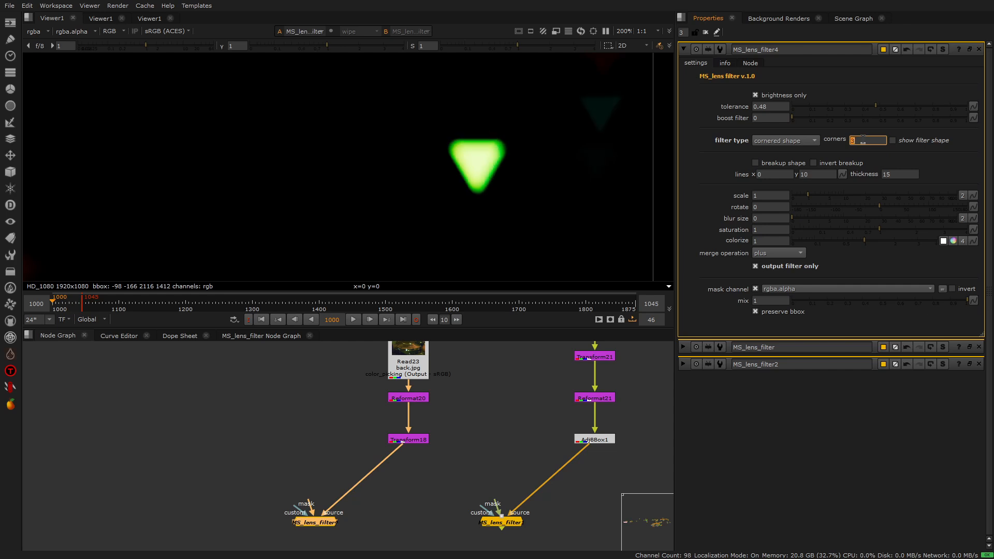
Raise the filter's corner count step by step to 7
key("Up")
key("Up")
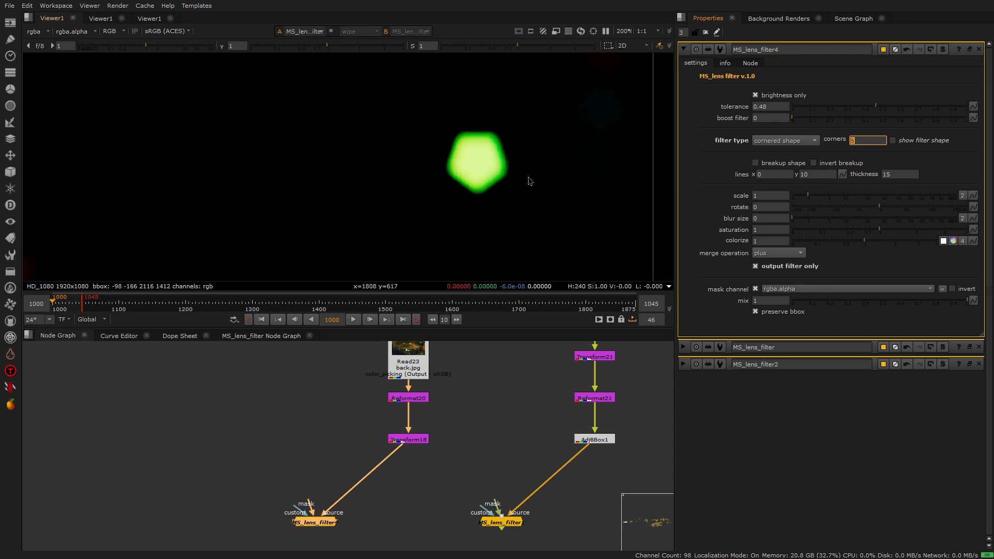
key("Up")
key("Up")
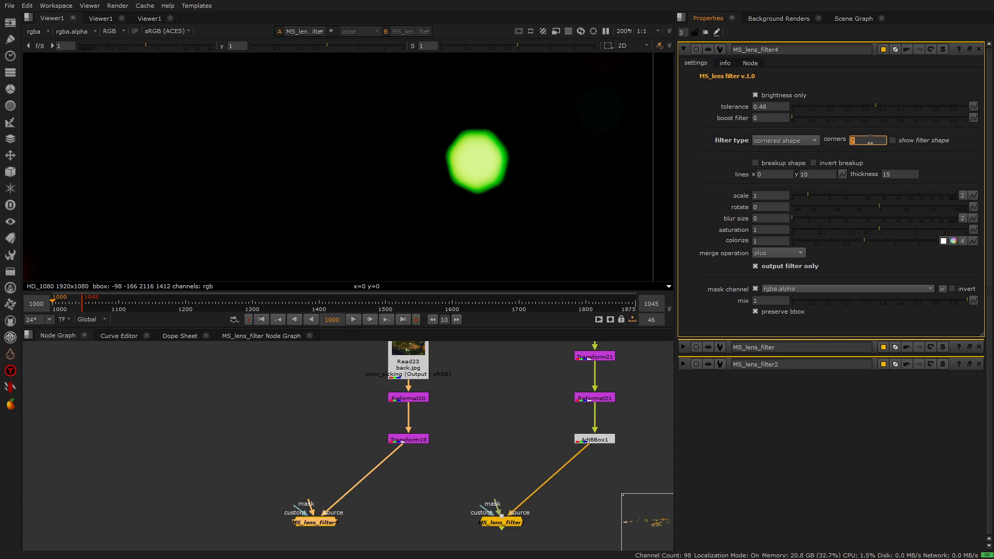
left_click(879, 72)
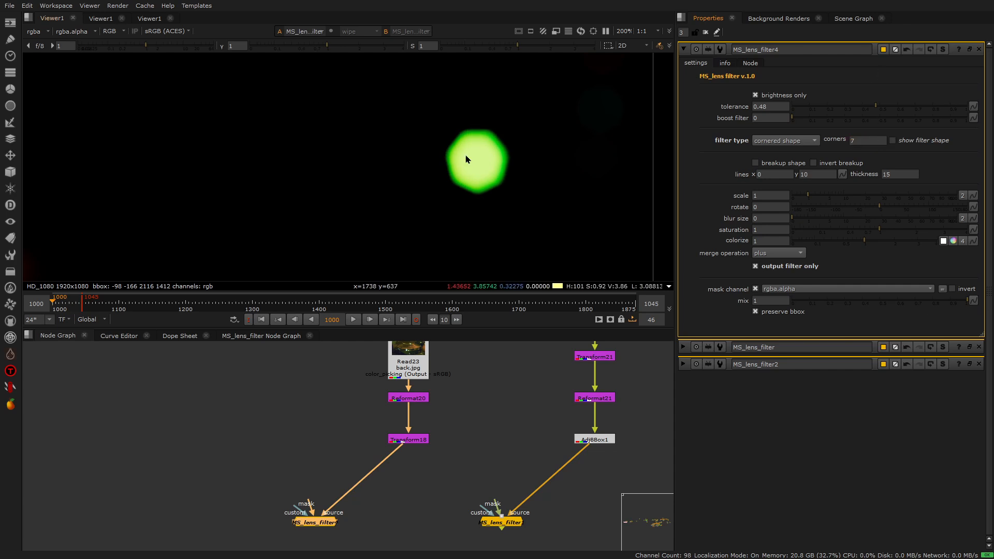
Set the filter type to cross flare and show the filter shape
scroll(472, 152, "down", 5)
key("f")
left_click(797, 140)
left_click(796, 151)
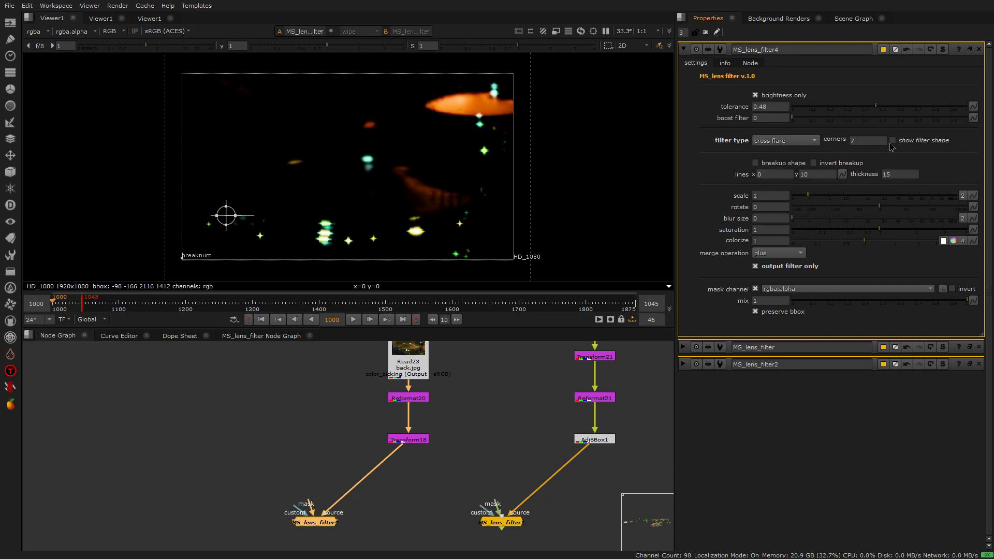
left_click(900, 143)
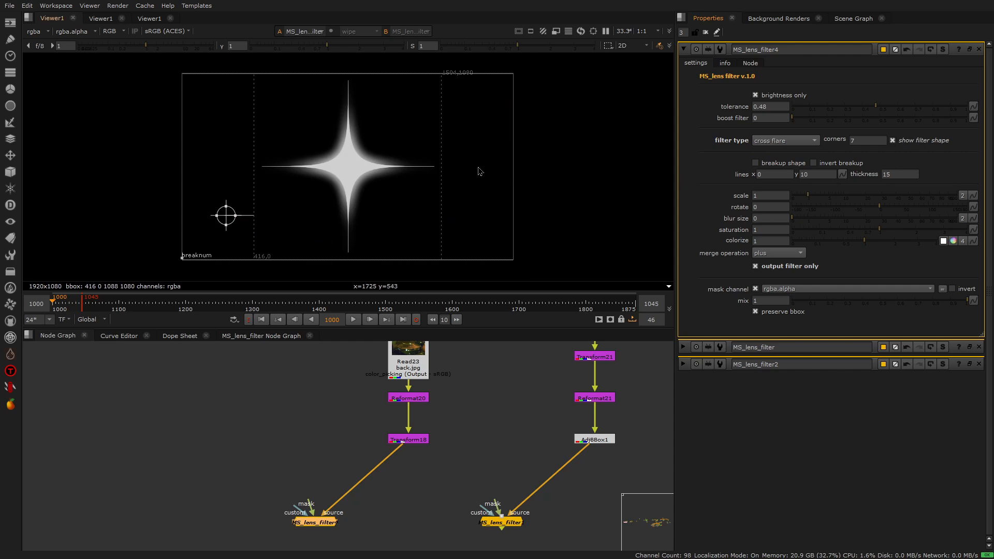
Preview the cornered shape and flare filter shapes, return to cross flare, and hide the filter shape
left_click(783, 143)
left_click(784, 130)
left_click(785, 141)
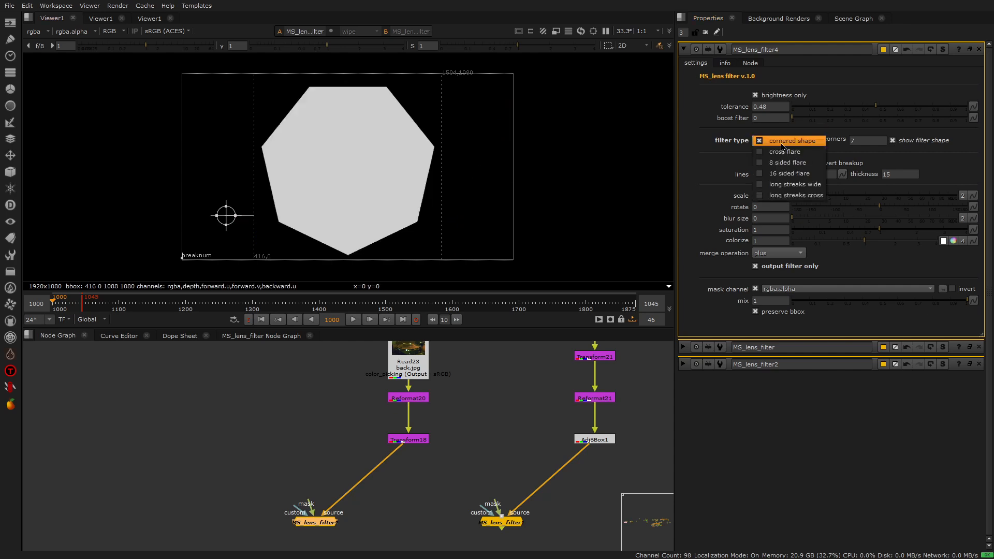
left_click(785, 151)
left_click(786, 142)
left_click(787, 152)
left_click(787, 141)
left_click(794, 131)
left_click(892, 141)
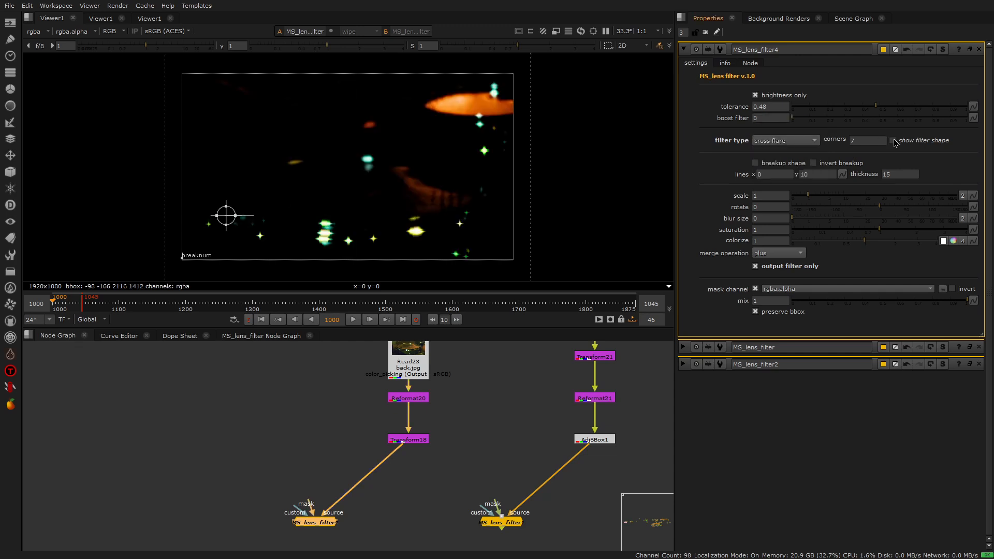
Try the 16 sided flare and long streaks cross filter types on the highlights, and return to cross flare
scroll(511, 161, "up", 8)
scroll(520, 178, "down", 4)
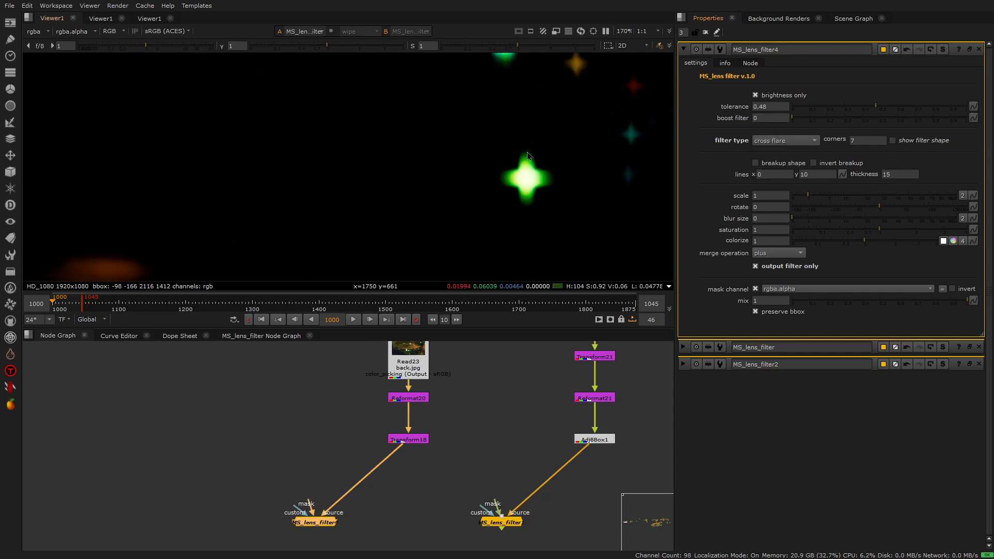
scroll(524, 87, "up", 4)
middle_click_drag(525, 87, 539, 189)
left_click(786, 141)
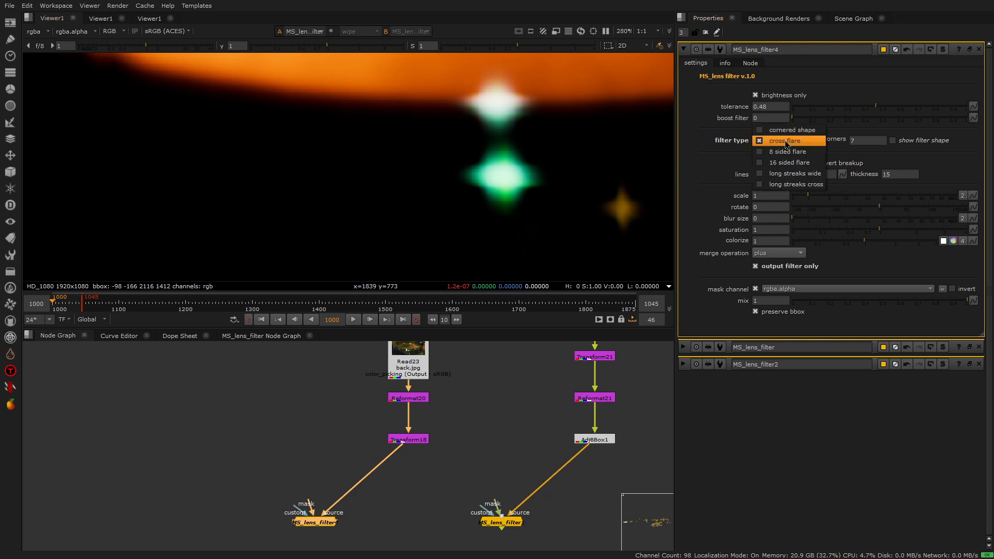
left_click(790, 163)
left_click(787, 143)
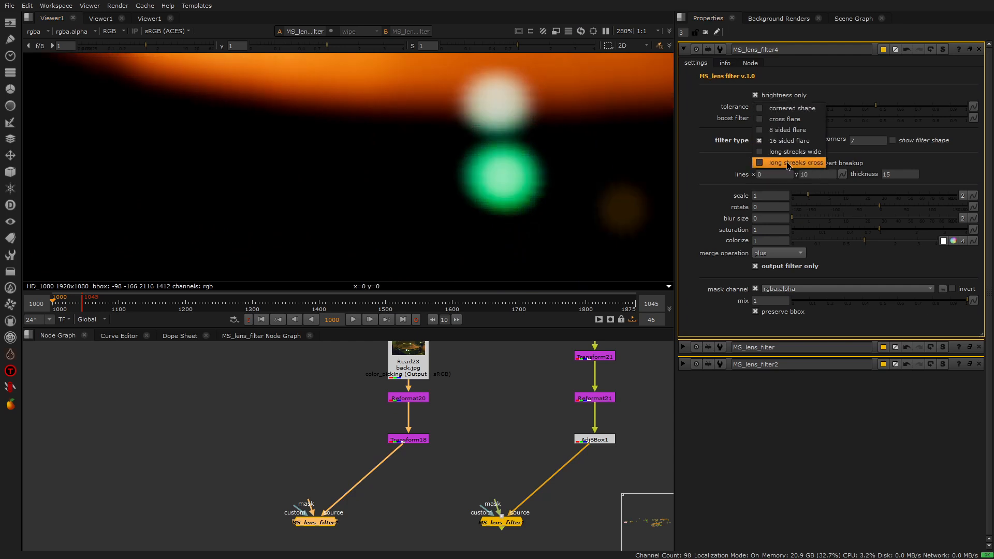
left_click(789, 162)
scroll(527, 172, "down", 8)
scroll(527, 172, "up", 1)
left_click(803, 141)
left_click(786, 97)
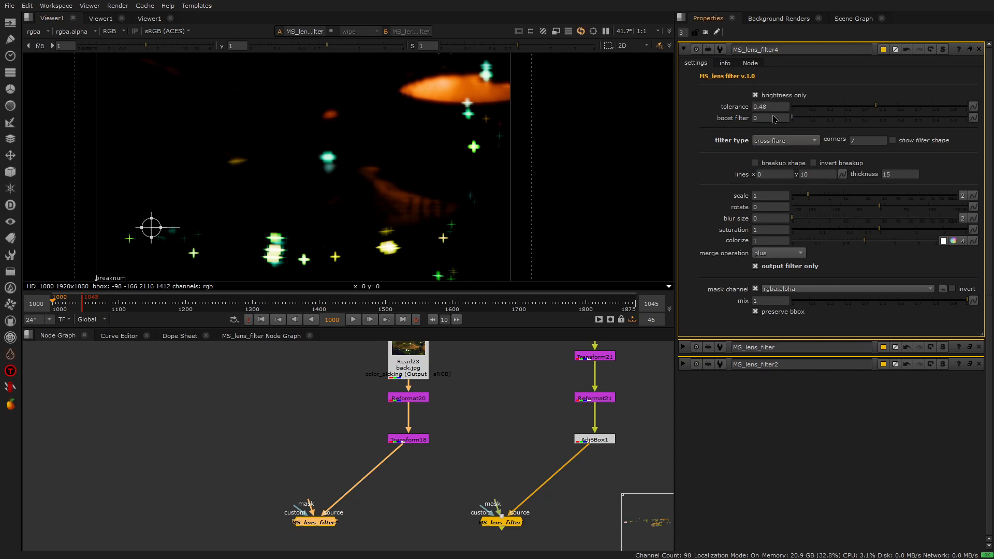
Enlarge the cross flares by setting the filter scale to 4.2
scroll(508, 147, "down", 2)
scroll(508, 146, "up", 1)
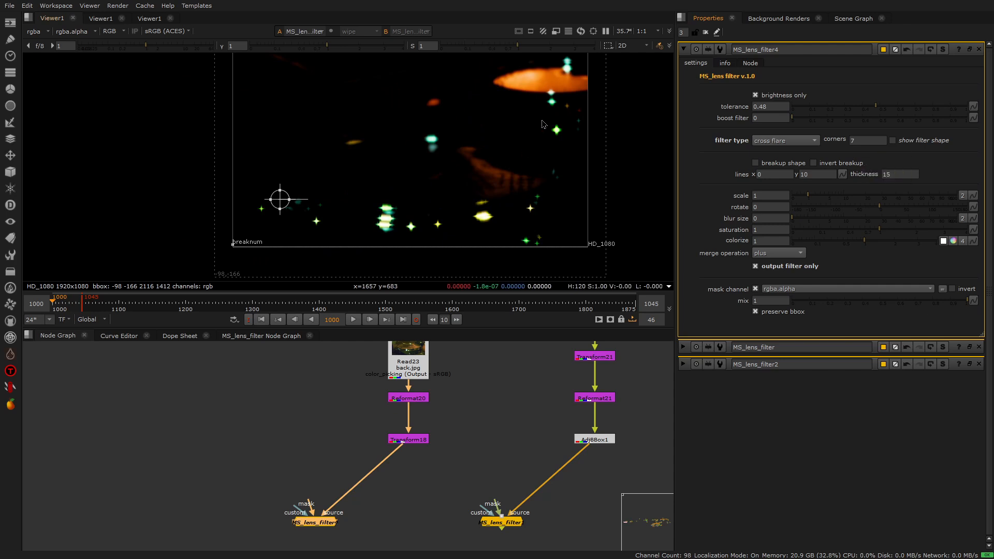
scroll(567, 98, "up", 5)
scroll(568, 98, "up", 2)
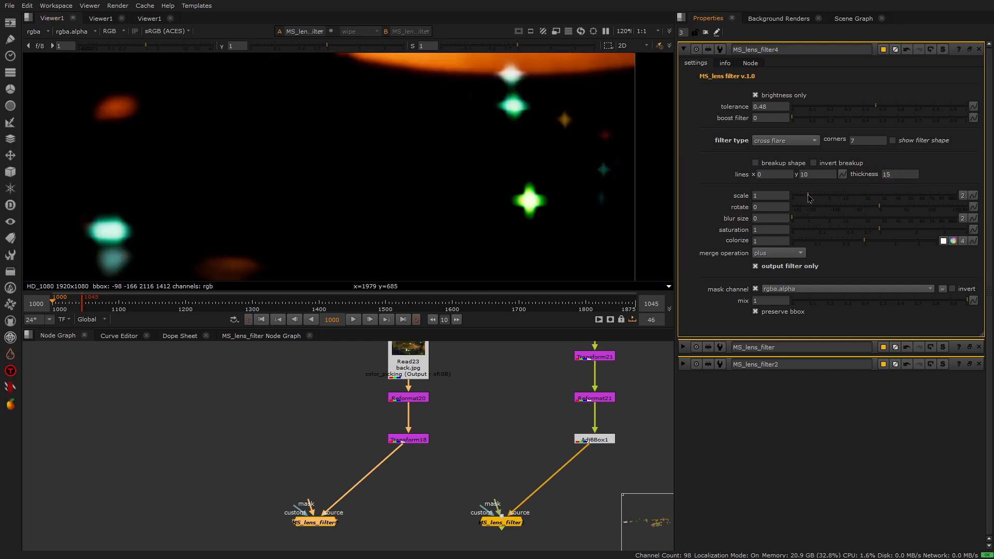
left_click_drag(810, 198, 825, 197)
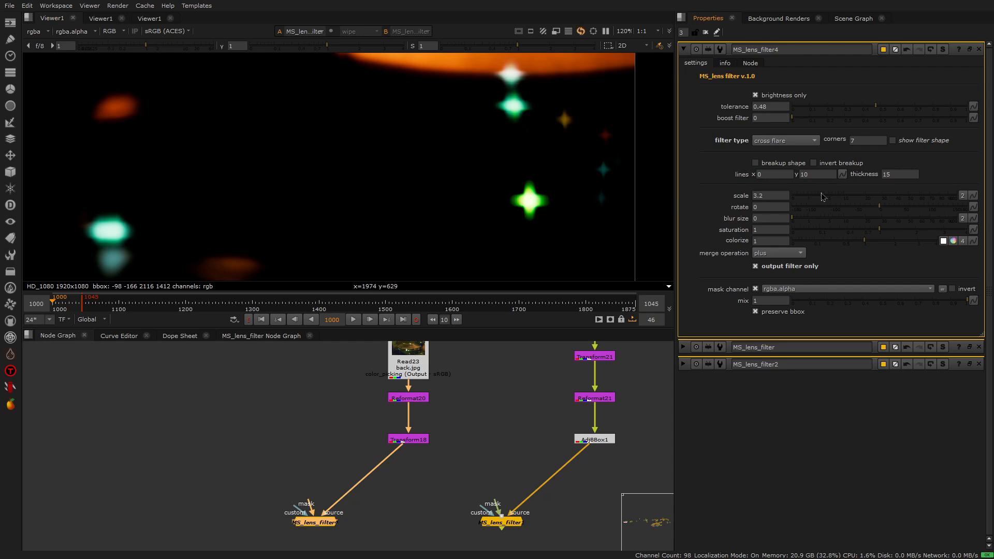
scroll(588, 173, "down", 7)
key("f")
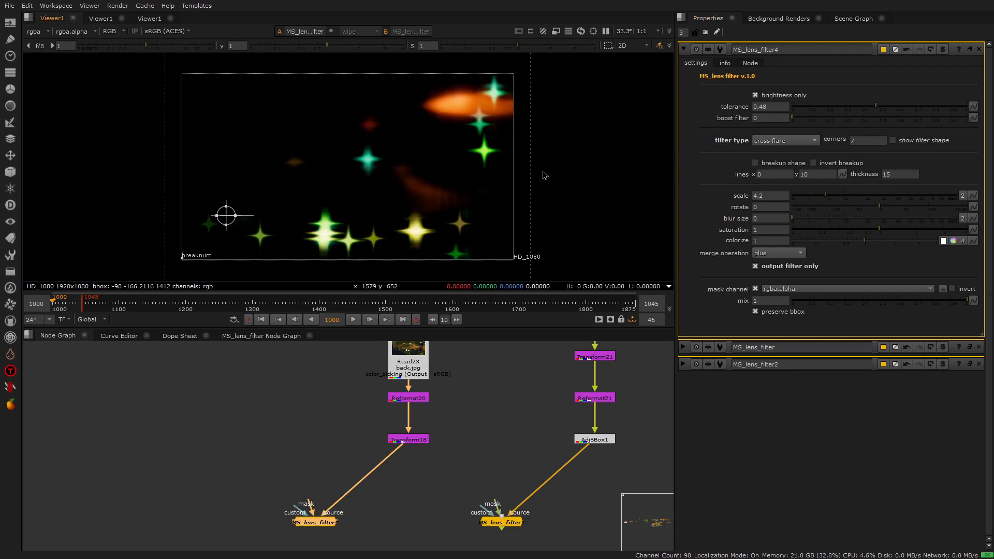
Switch the filter type to cornered shape and set the scale to 5
left_click(788, 140)
left_click(788, 129)
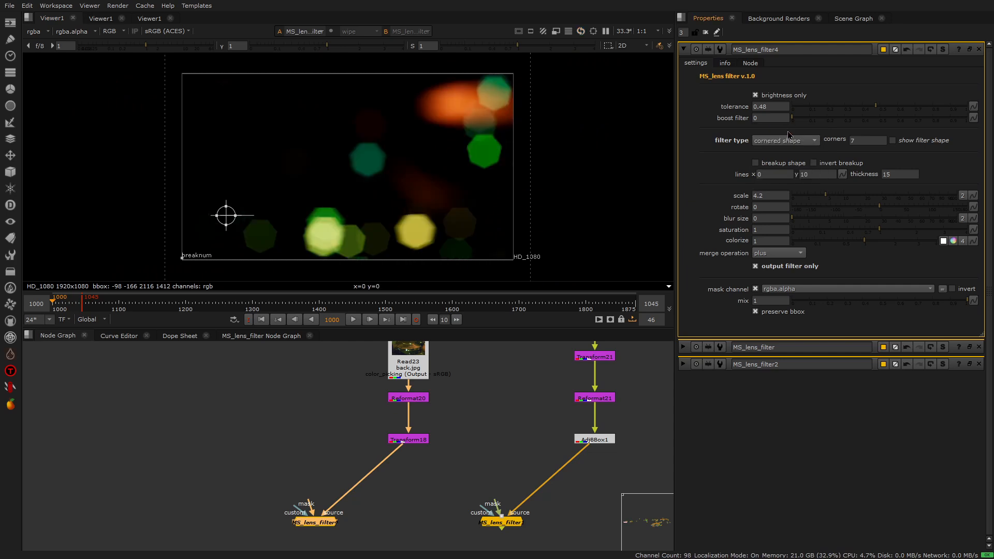
left_click_drag(829, 200, 830, 199)
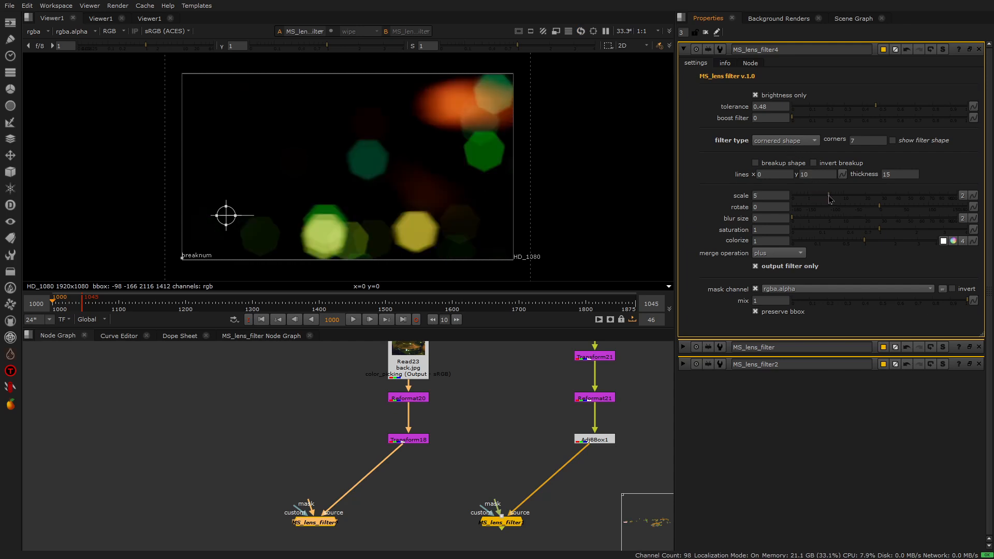
Set the tolerance to 0.955 and the filter scale to 4.4
left_click(756, 267)
left_click(959, 106)
left_click(830, 197)
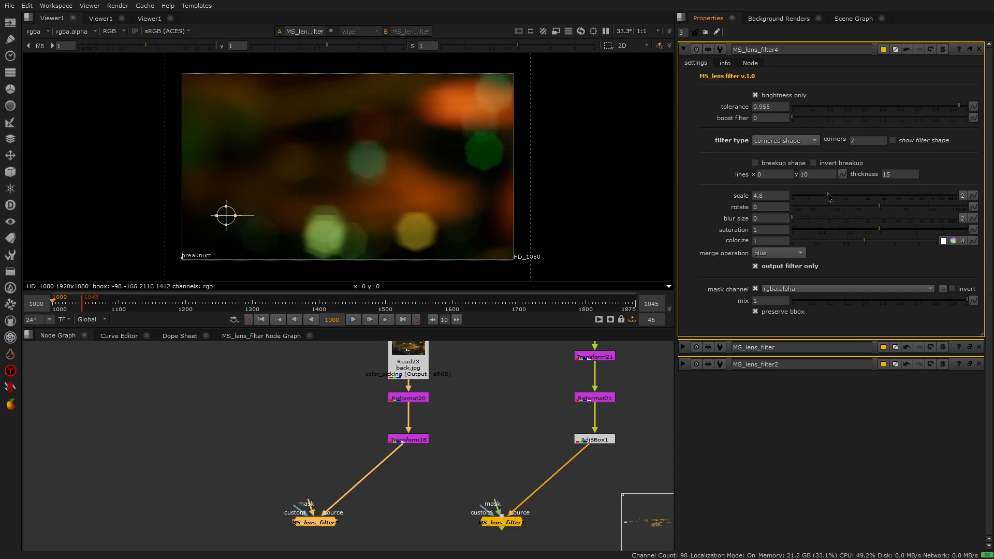
left_click(828, 200)
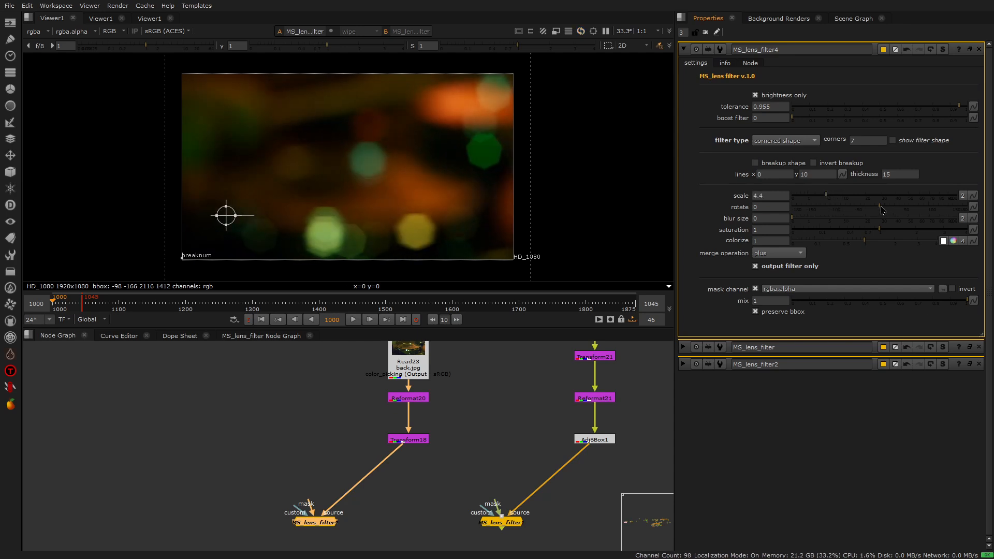
Set the filter type to long streaks cross and test rotate and blur size, returning both to 0
left_click(789, 143)
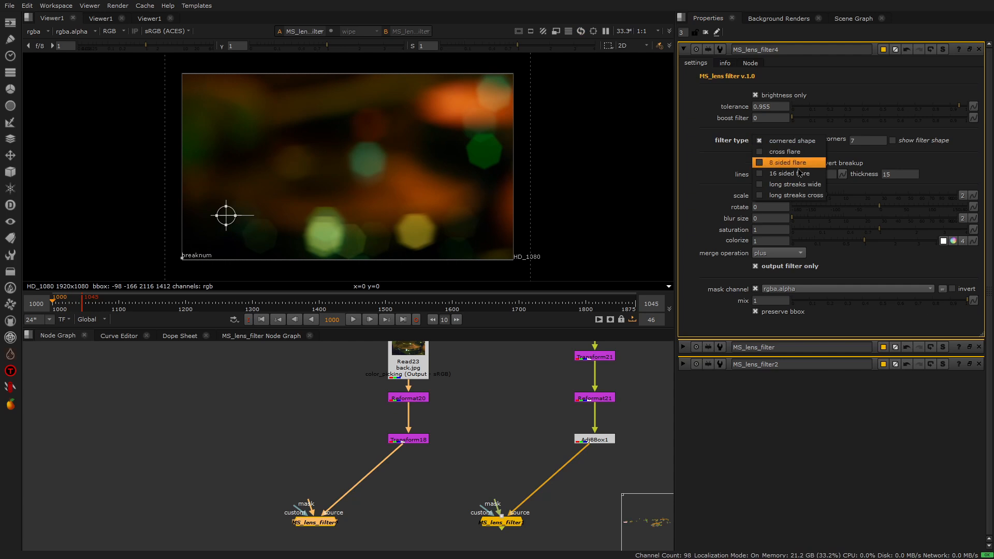
left_click(800, 196)
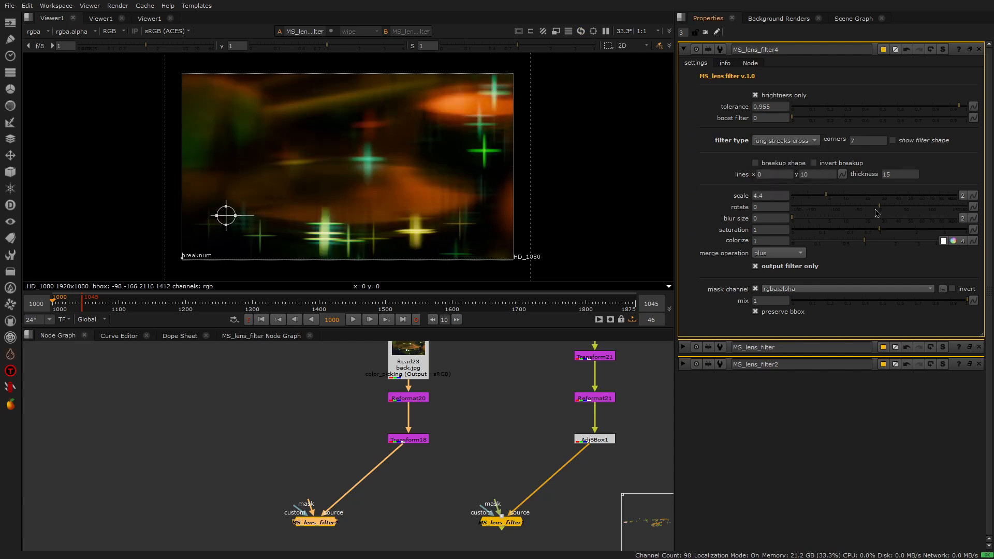
left_click_drag(880, 210, 894, 210)
left_click(892, 210, "ctrl")
left_click_drag(801, 219, 750, 227)
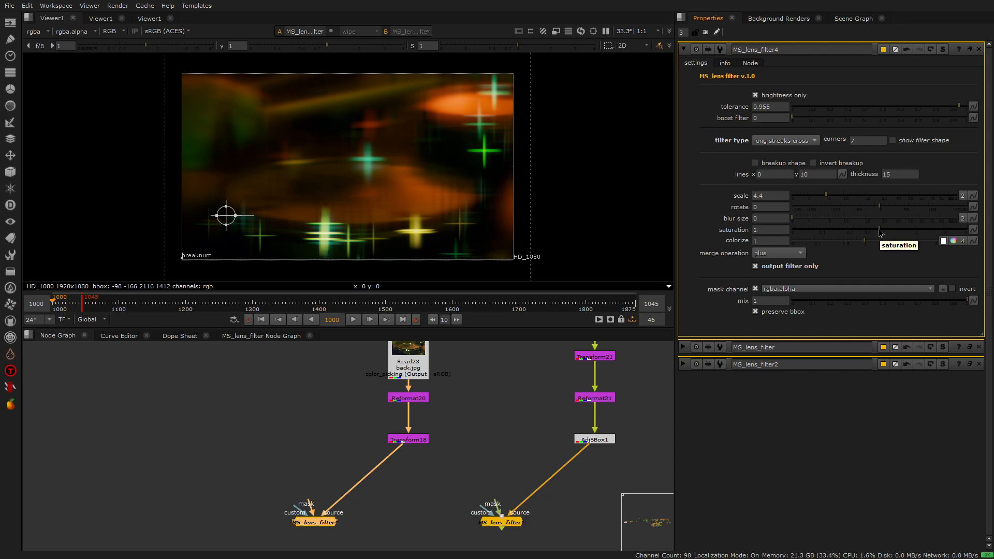
Turn output filter only off to check the streaks over the drum image, and turn it back on
left_click(759, 267)
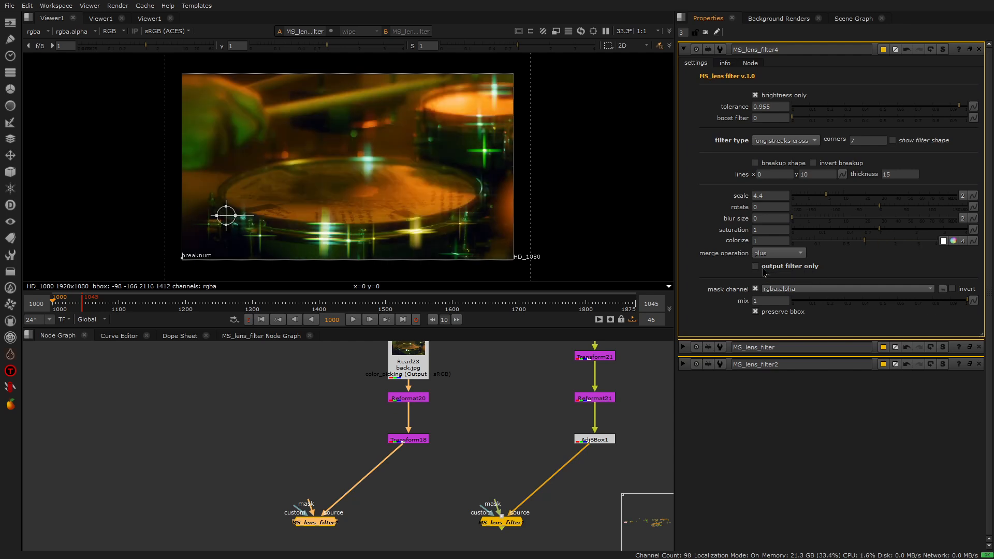
left_click(756, 267)
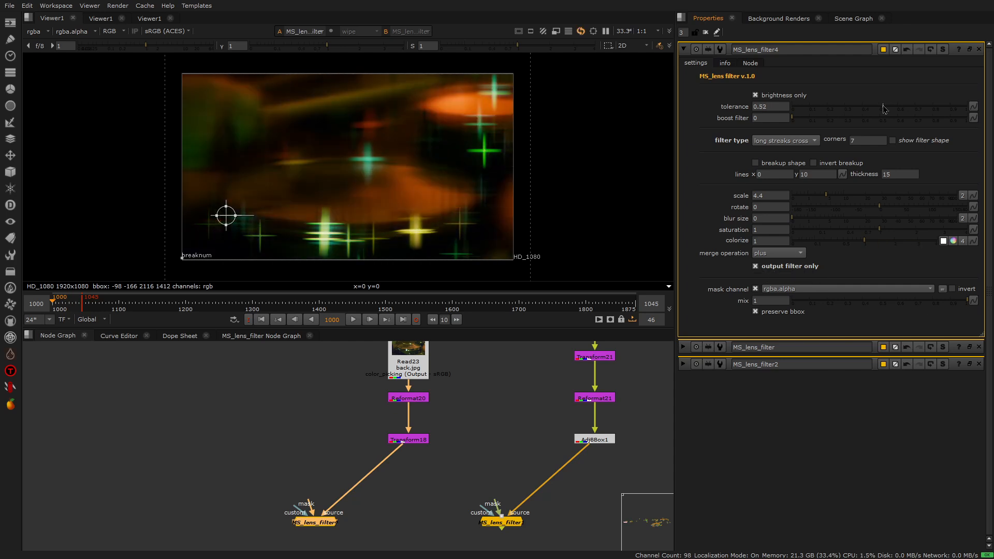
Set the drum lens filter's tolerance to 0.46 and its saturation to 0
left_click_drag(887, 109, 881, 111)
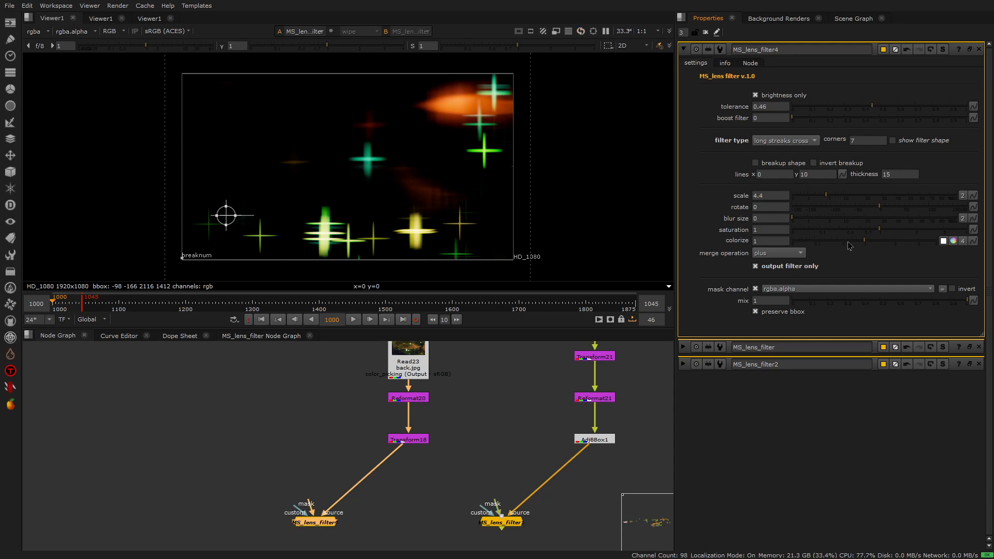
left_click_drag(879, 230, 776, 243)
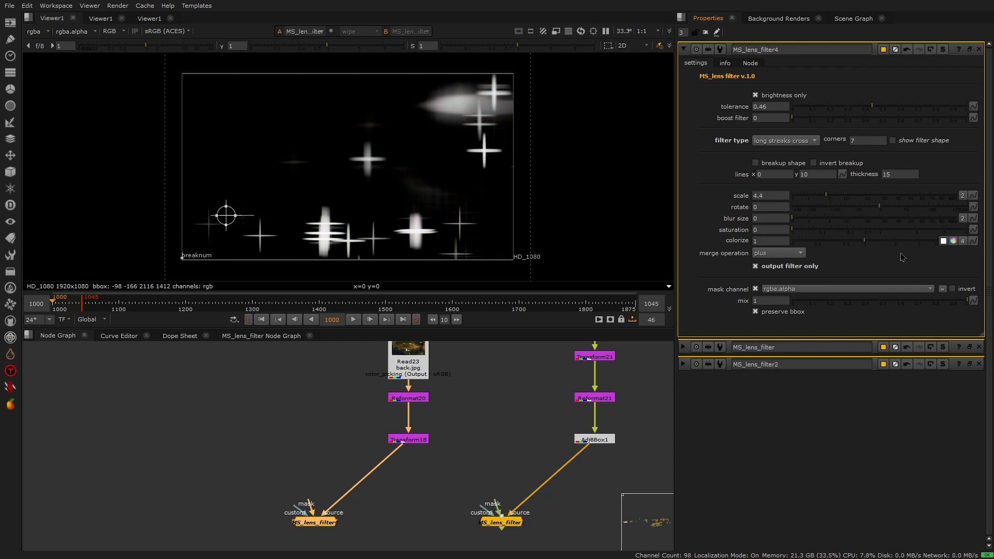
Colorize the streaks warm orange using the colour wheel, with red 1, green about 0.624 and blue about 0.292
left_click_drag(993, 417, 857, 360)
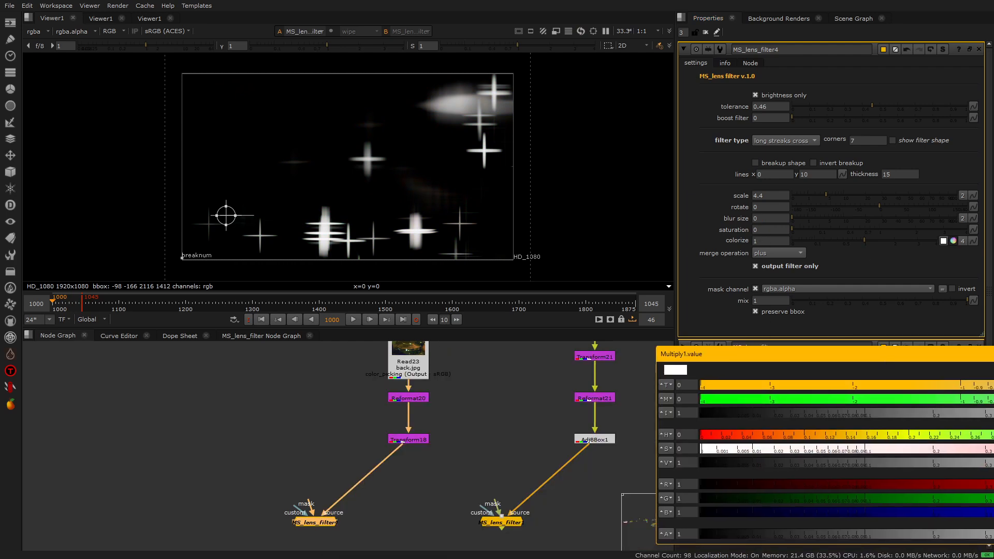
key("Escape")
left_click(953, 242)
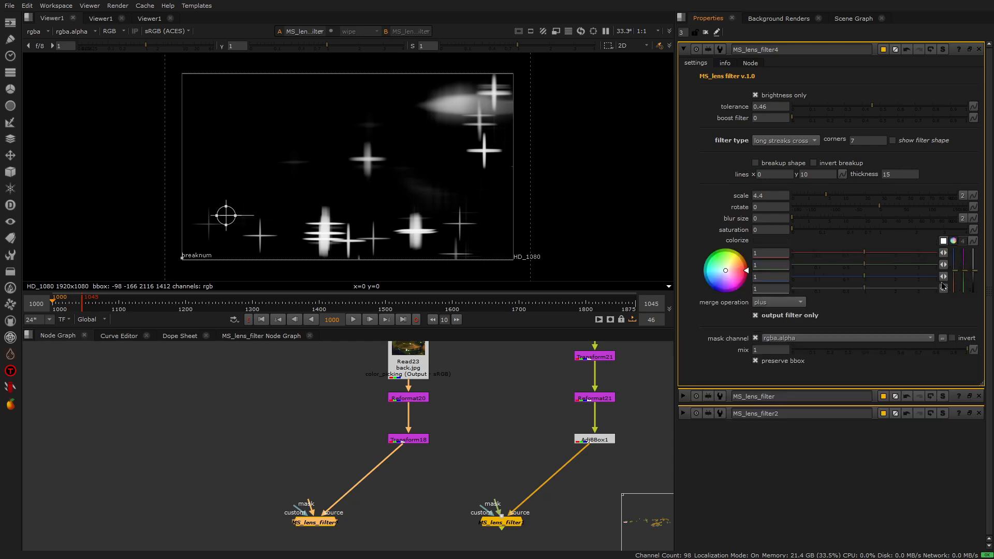
left_click_drag(726, 272, 736, 264)
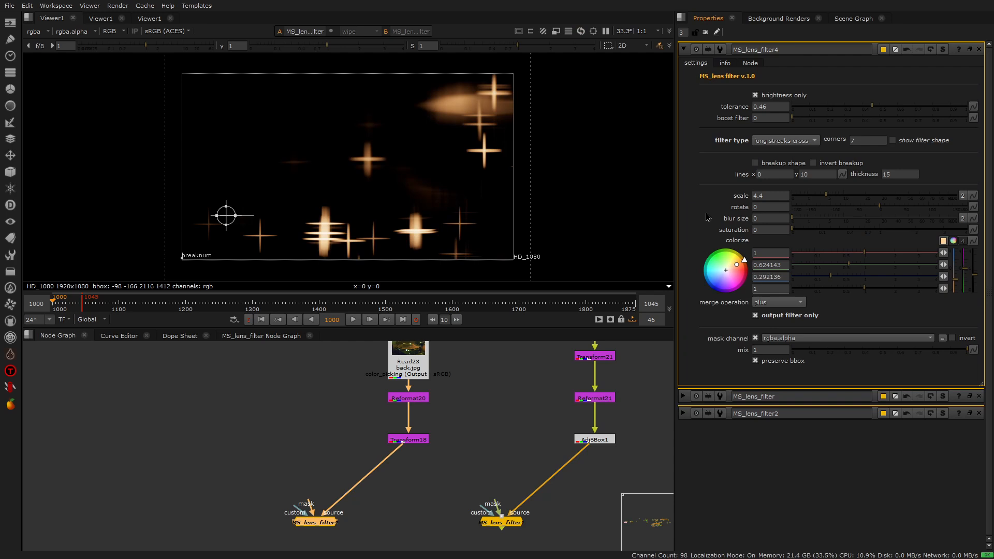
Merge the drum lens filter over Transform18 with a new Merge node, view it and set its operation to plus
left_click(424, 475)
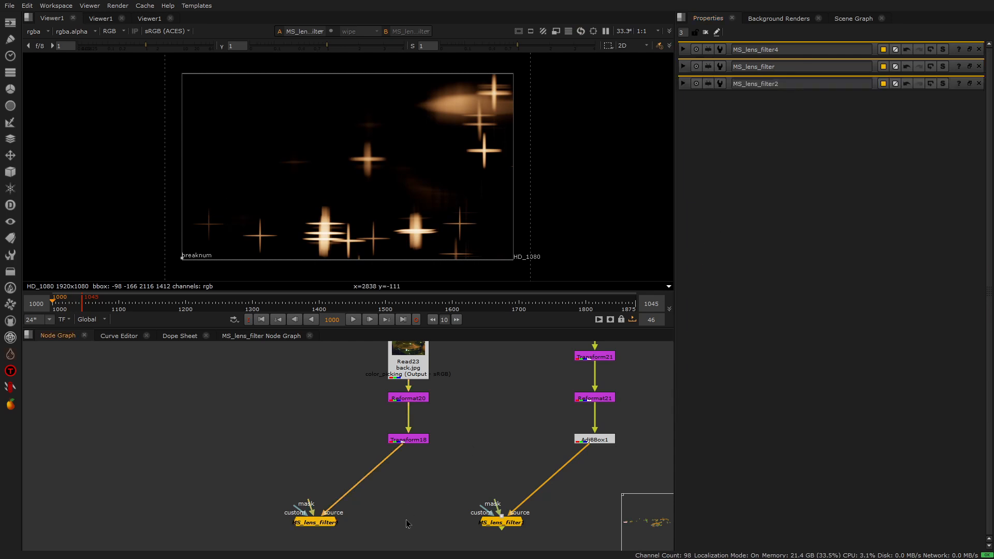
key("m")
left_click_drag(409, 511, 324, 522)
key("1")
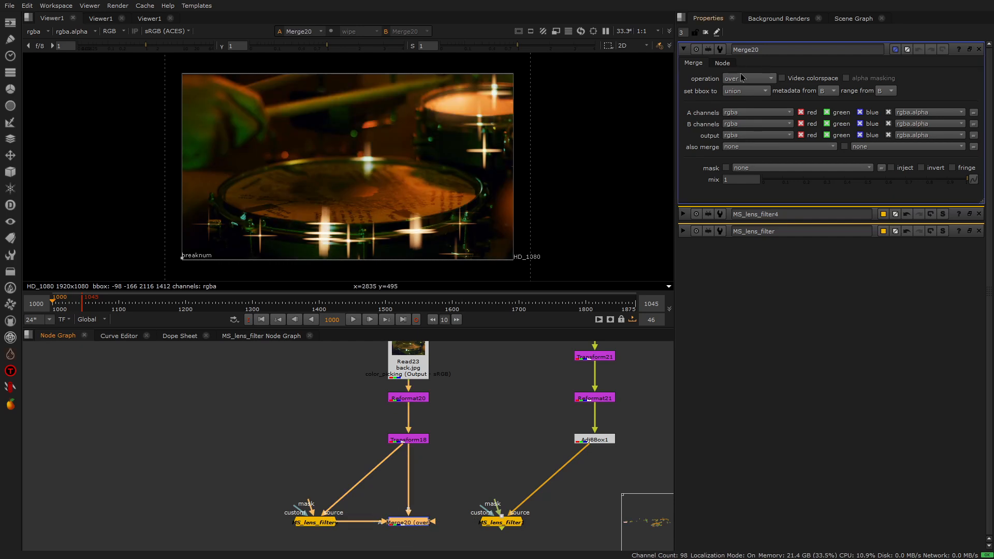
left_click(746, 78)
left_click(746, 268)
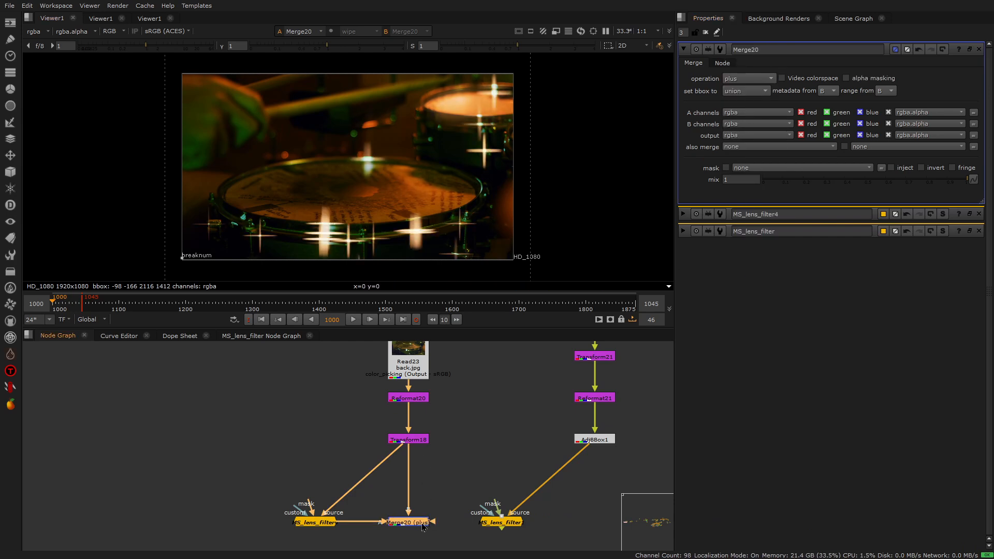
Disable the Merge node, then view the drum lens filter with its settings open and collapse the colorize wheel
key("d")
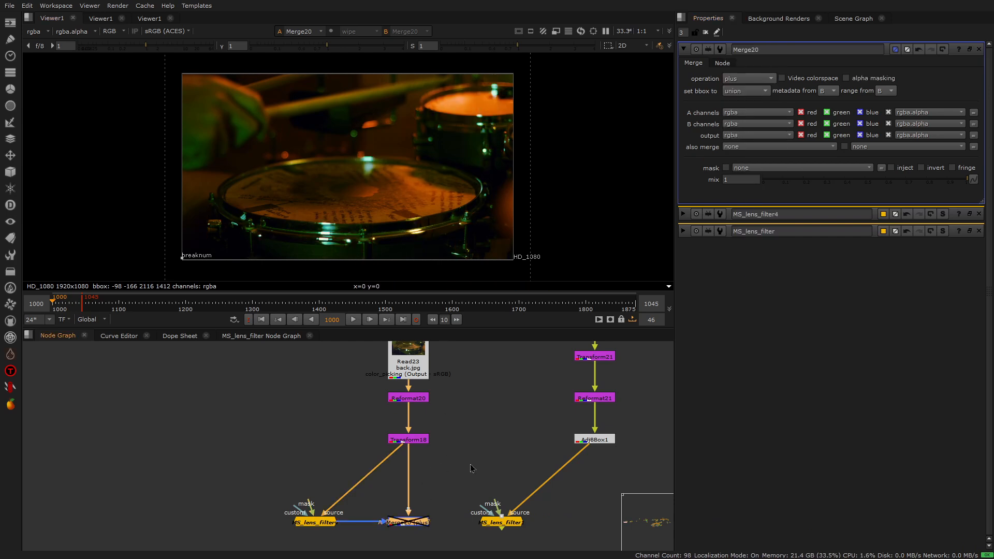
double_click(311, 524)
key("1")
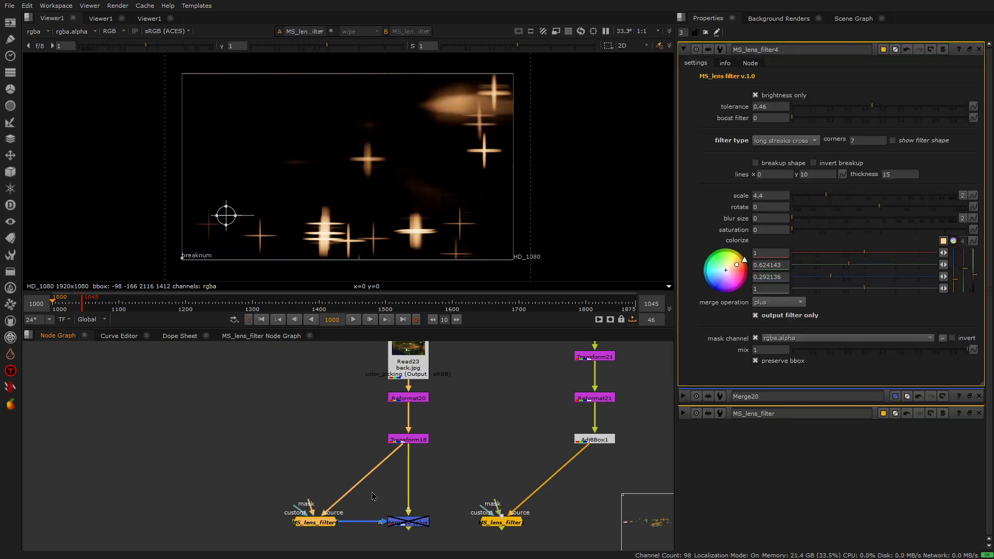
left_click(959, 242)
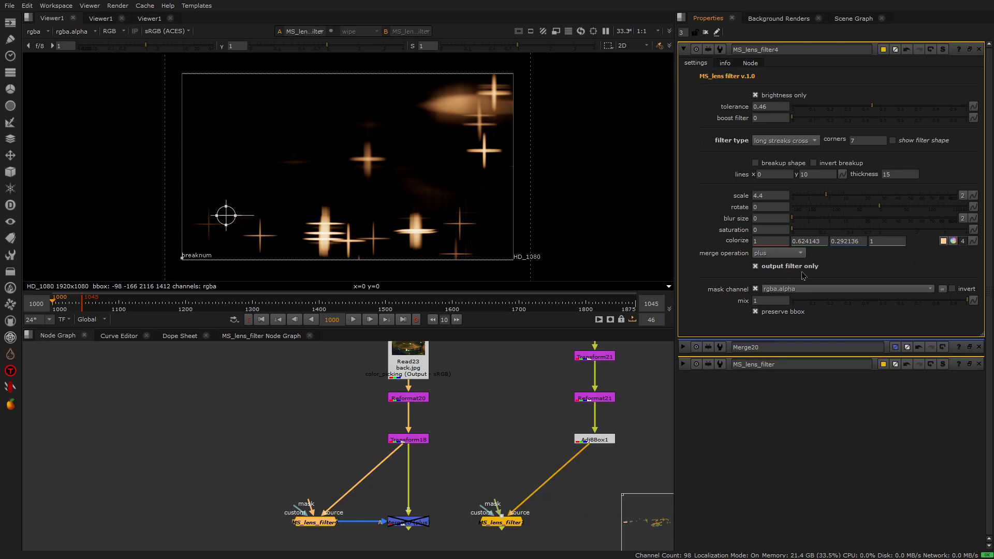
View the moon image's lens filter, open its settings and show the filter shape with the viewer overlay off
left_click(506, 524)
key("1")
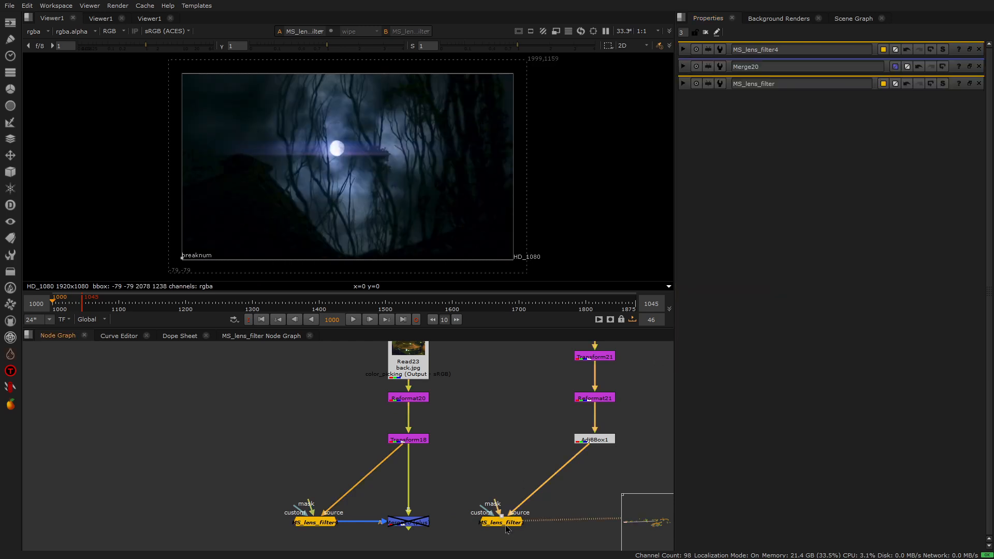
left_click(507, 523)
double_click(506, 524)
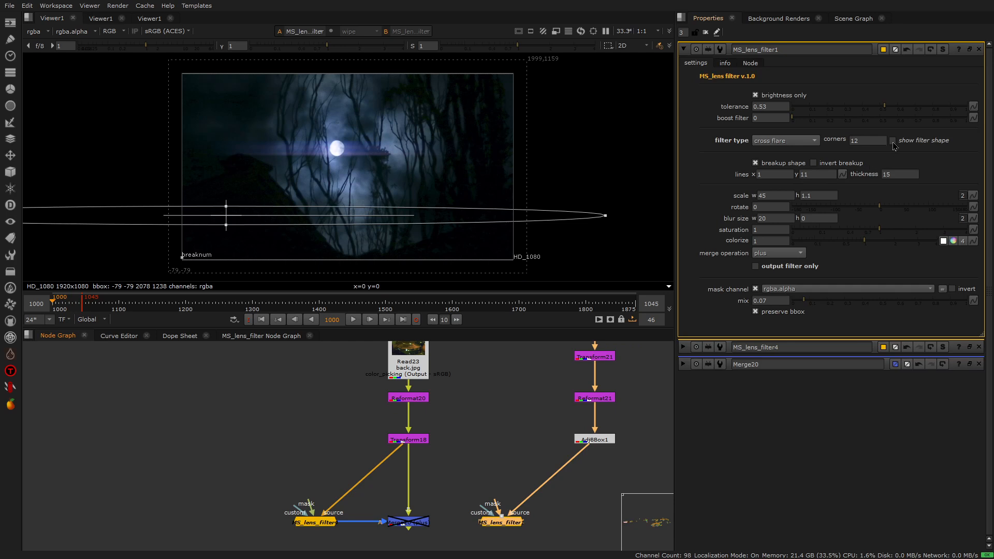
left_click(892, 141)
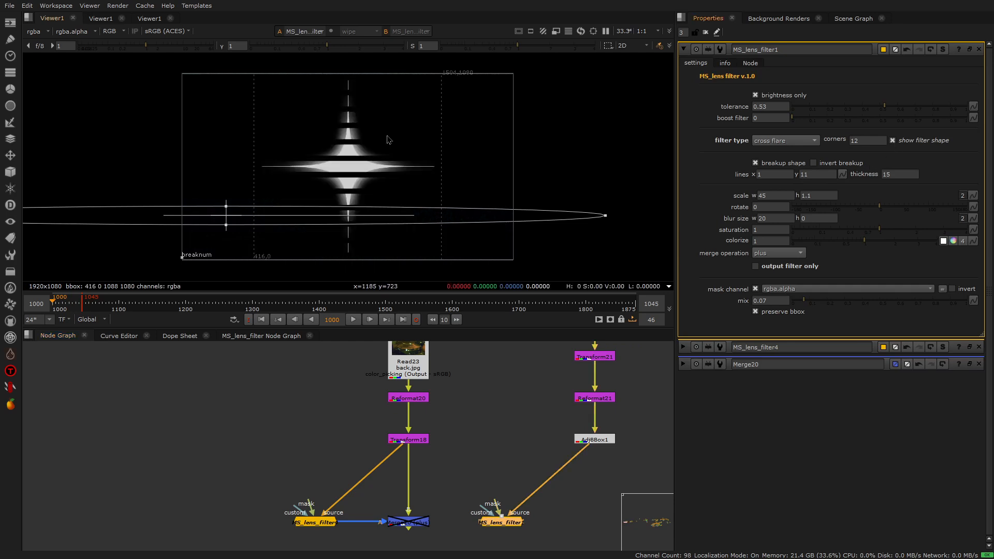
key("o")
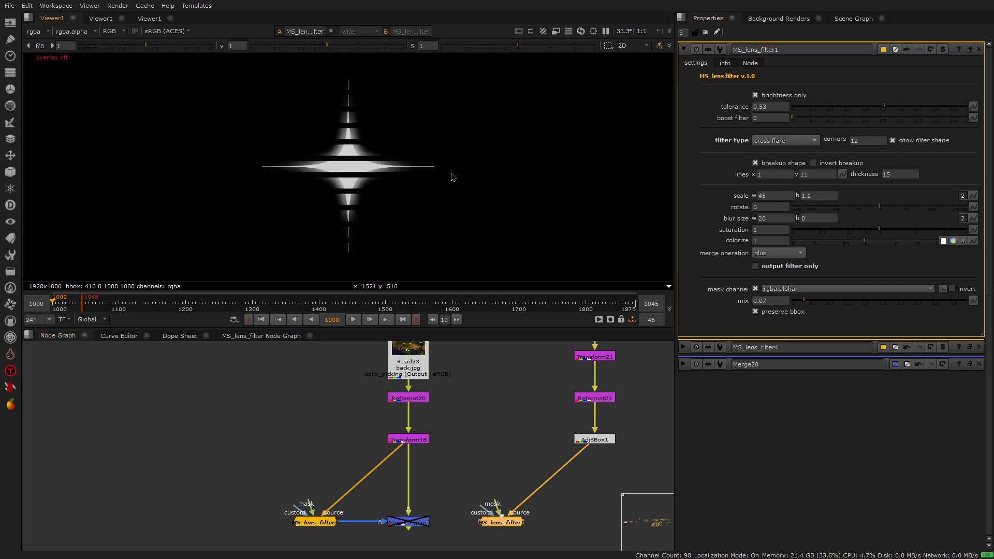
Toggle breakup shape off and back on, and test invert breakup on and off
left_click(756, 163)
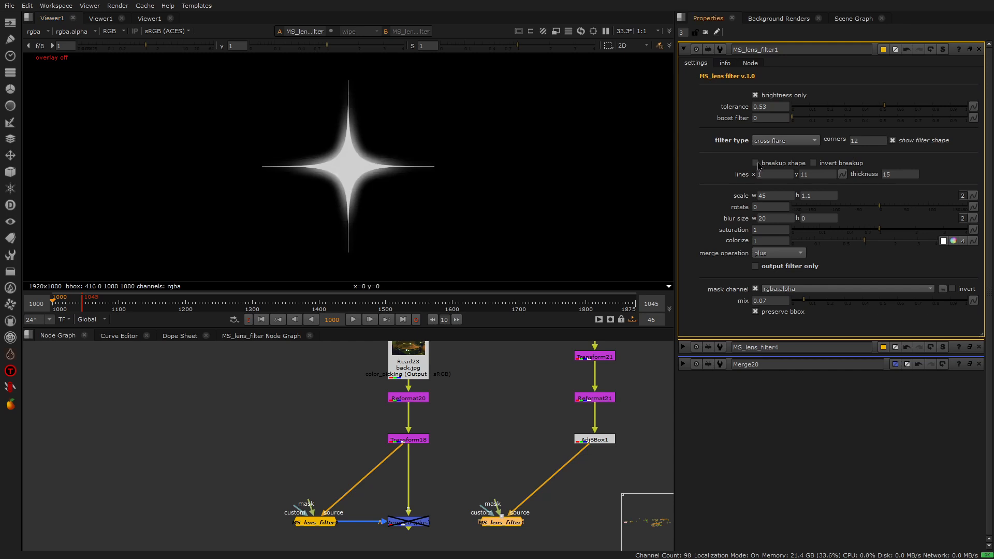
left_click(756, 163)
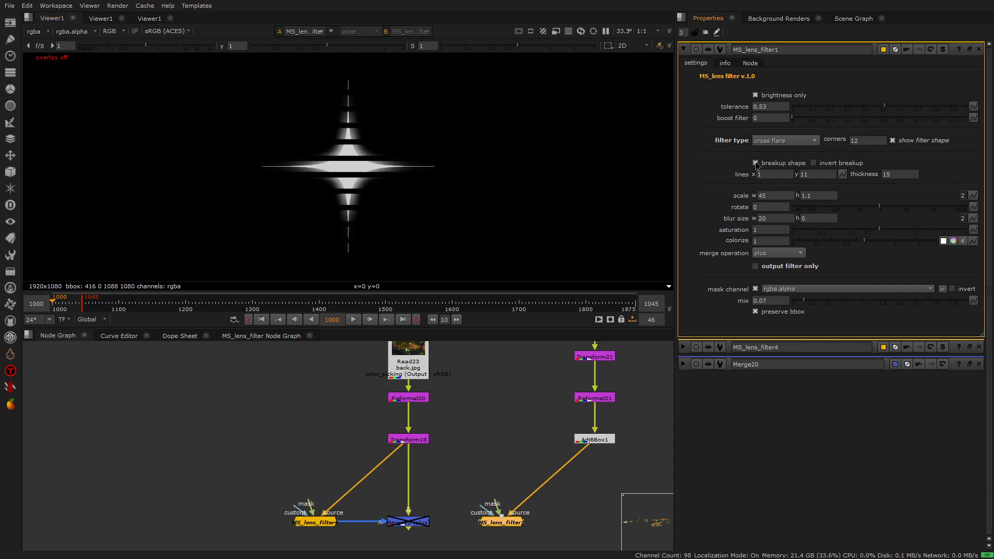
left_click(813, 163)
left_click(812, 163)
Set the breakup lines x value to 0 and turn off show filter shape to check the flare around the moon
left_click(761, 175)
key("Up")
key("Down")
key("Down")
left_click(721, 173)
left_click(892, 141)
scroll(408, 147, "up", 5)
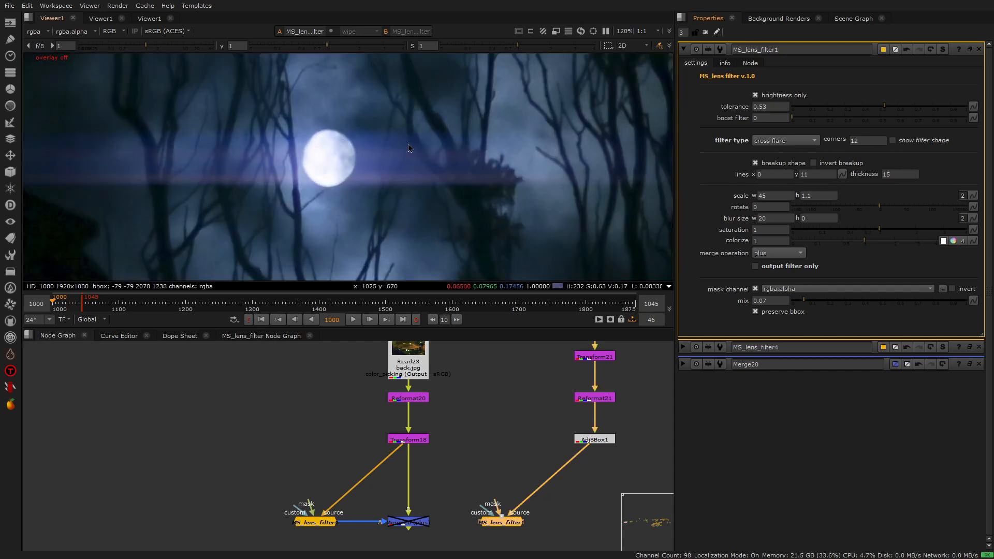
scroll(422, 167, "down", 5)
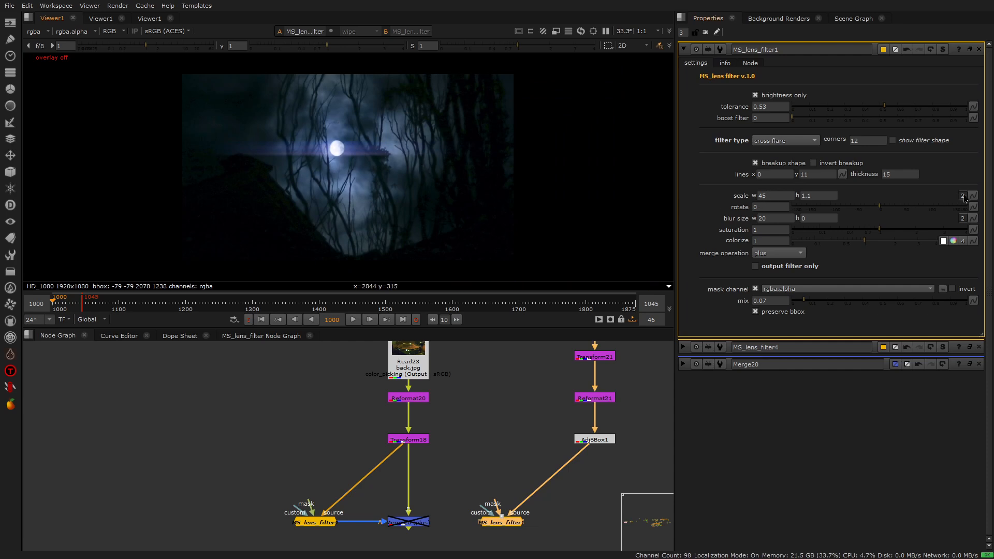
Examine the horizontal flare around the moon together with the scale and other settings of its lens filter
double_click(763, 195)
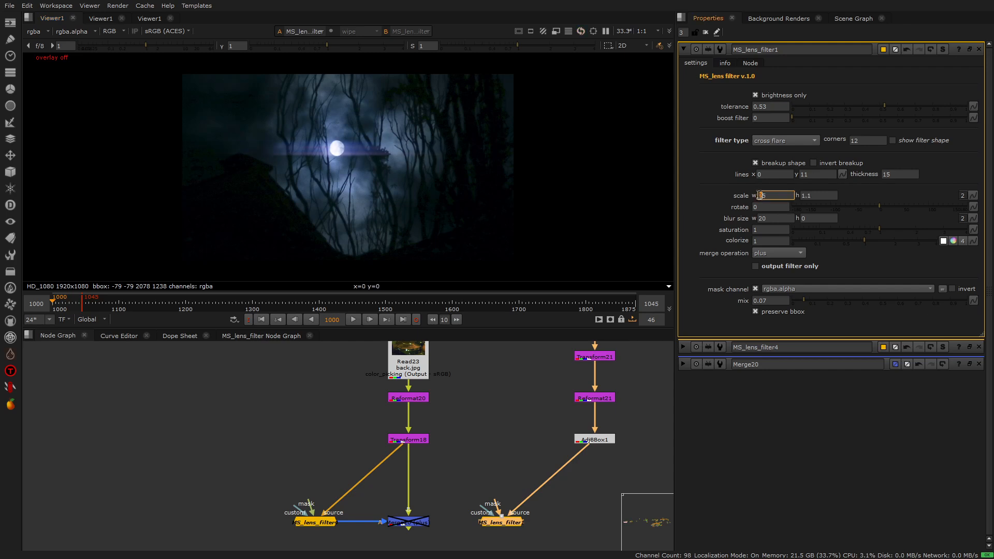
left_click(723, 193)
left_click(557, 379)
scroll(397, 424, "down", 3)
middle_click_drag(558, 437, 405, 446)
scroll(401, 445, "up", 1)
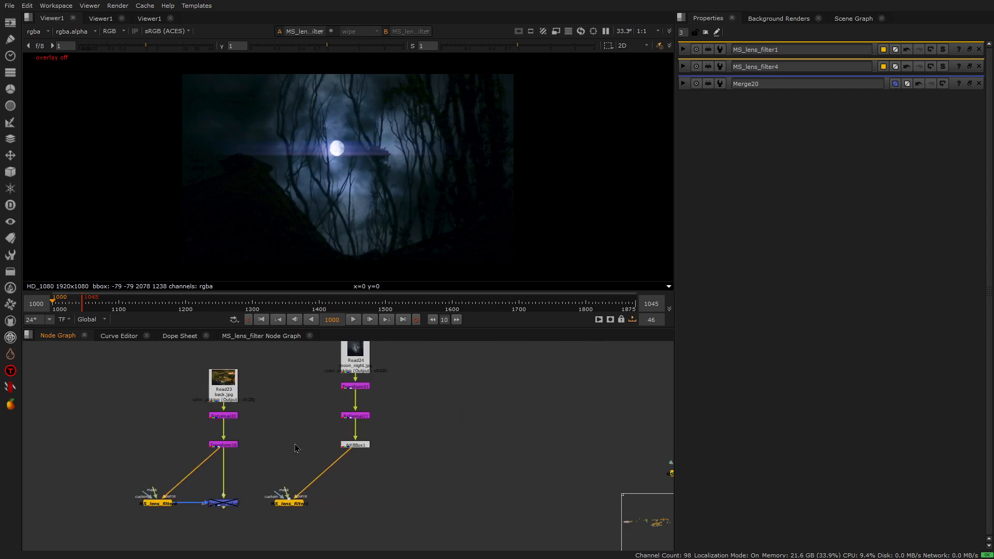
scroll(298, 442, "down", 2)
middle_click_drag(312, 439, 377, 436)
scroll(416, 441, "up", 3)
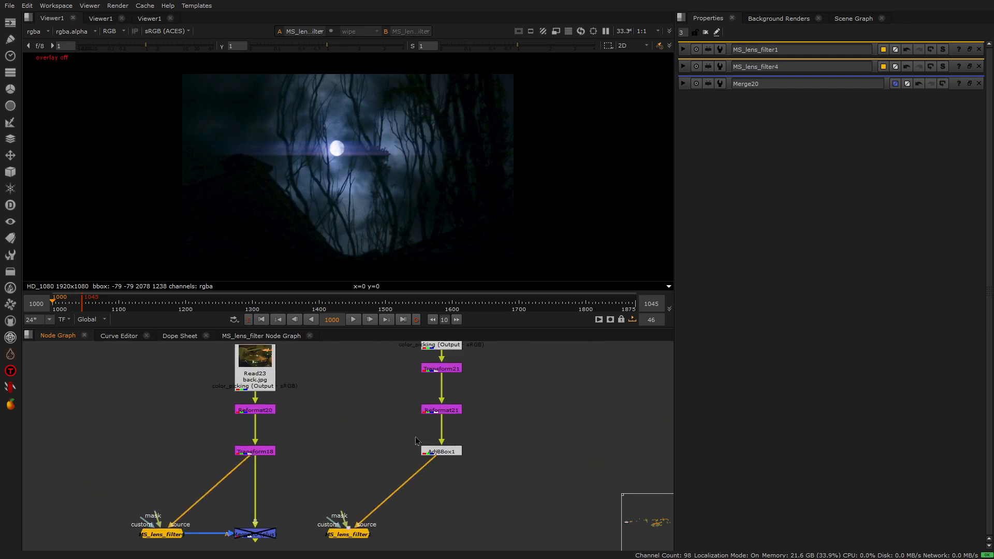
double_click(361, 535)
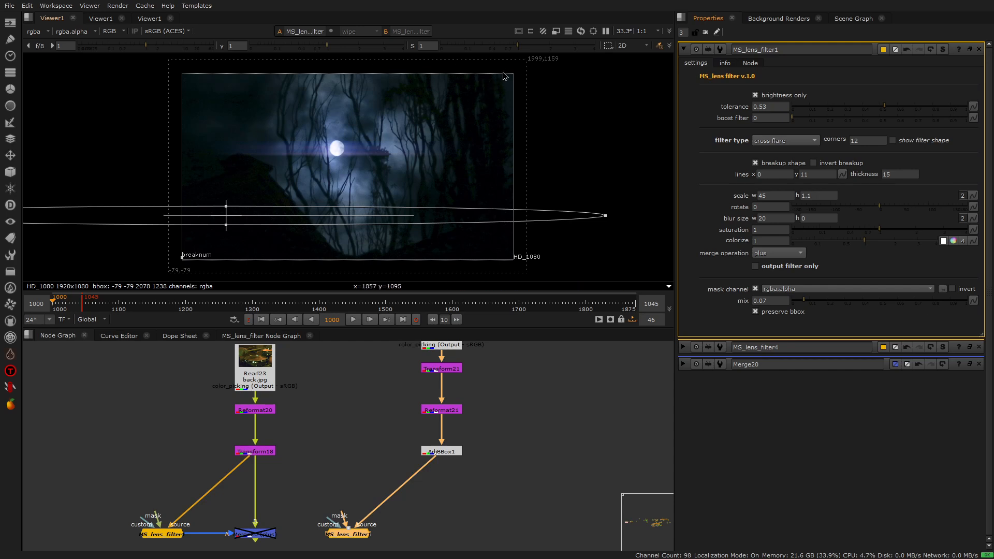
scroll(505, 75, "up", 4)
scroll(545, 72, "down", 3)
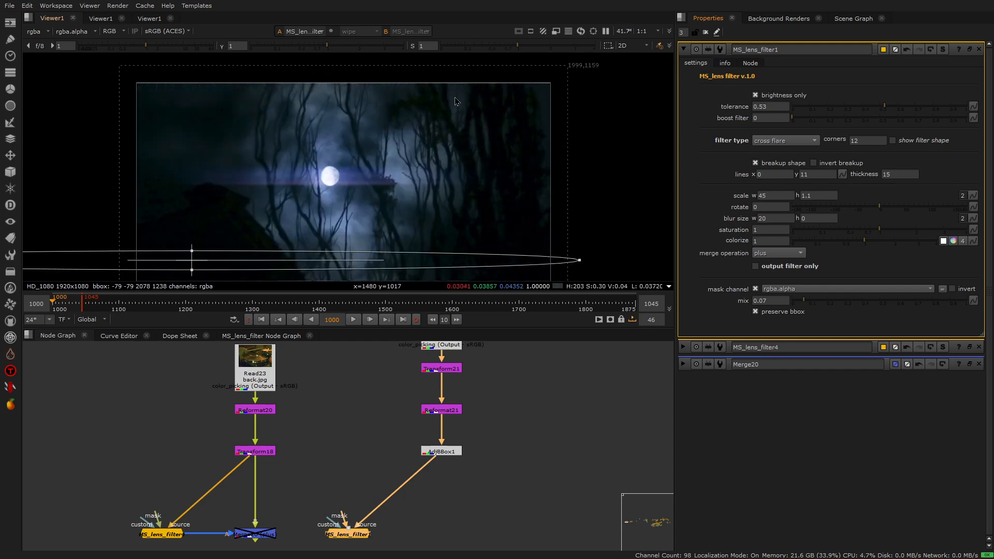
scroll(359, 71, "up", 4)
scroll(434, 97, "down", 4)
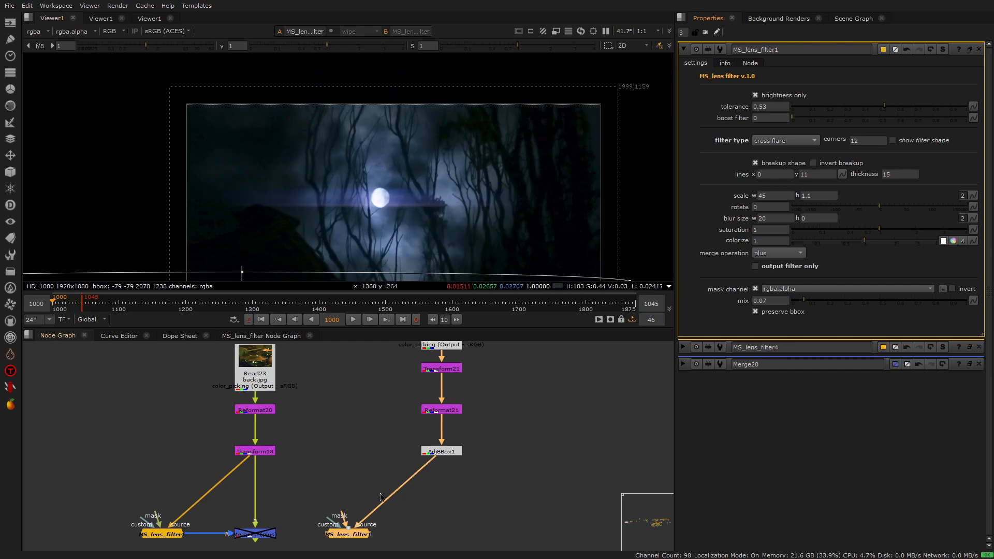
Align the MS_lens_filter1 node directly beneath AdjBBox1 in the node graph
scroll(424, 475, "down", 3)
scroll(383, 490, "up", 2)
left_click_drag(393, 497, 357, 471)
scroll(438, 490, "up", 3)
scroll(356, 470, "down", 1)
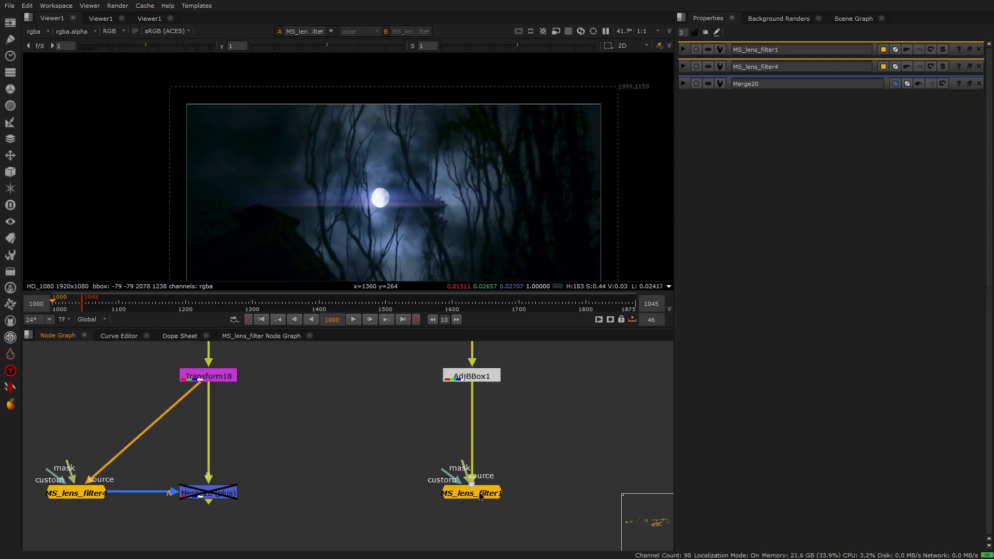
View MS_lens_filter4 on the drum image with its settings open and add a Roto node near its inputs
scroll(377, 495, "down", 3)
scroll(312, 498, "up", 4)
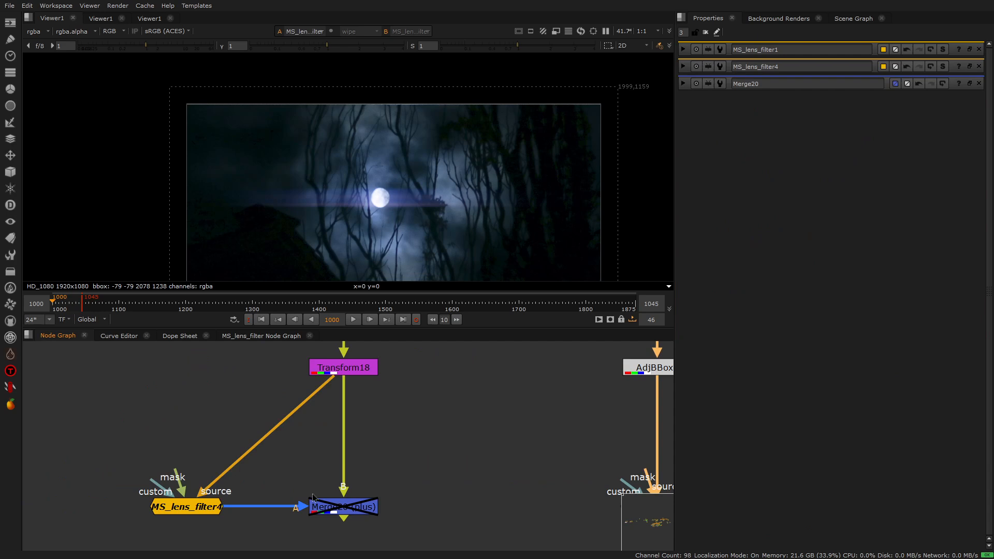
double_click(184, 503)
scroll(439, 155, "down", 3)
scroll(439, 155, "up", 2)
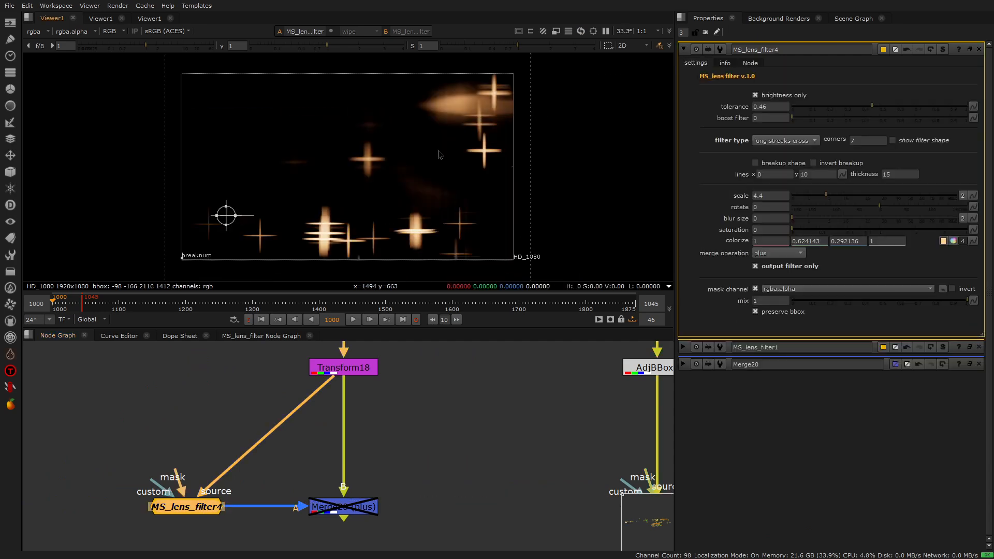
middle_click_drag(188, 465, 301, 463)
key("o")
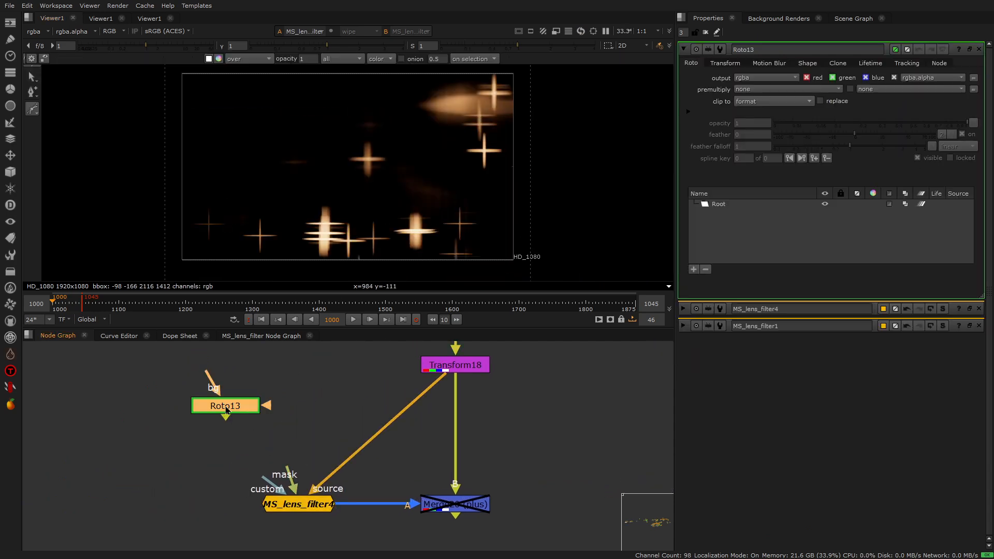
Draw a closed irregular Bezier shape with rounded lobes near the centre of the frame in the Roto node
left_click_drag(349, 113, 326, 113)
left_click_drag(327, 150, 320, 163)
left_click_drag(289, 199, 290, 215)
left_click_drag(361, 189, 399, 148)
left_click(350, 172)
left_click(392, 136)
left_click(356, 137)
left_click(349, 113)
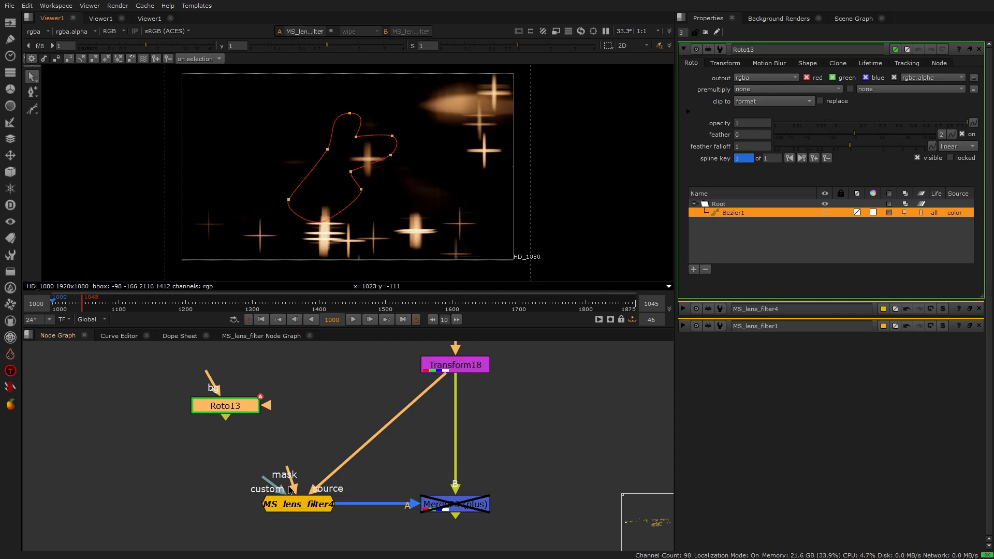
Connect the custom input of MS_lens_filter4 to the Roto node to use the drawn shape as the filter
double_click(293, 506)
left_click_drag(291, 489, 229, 400)
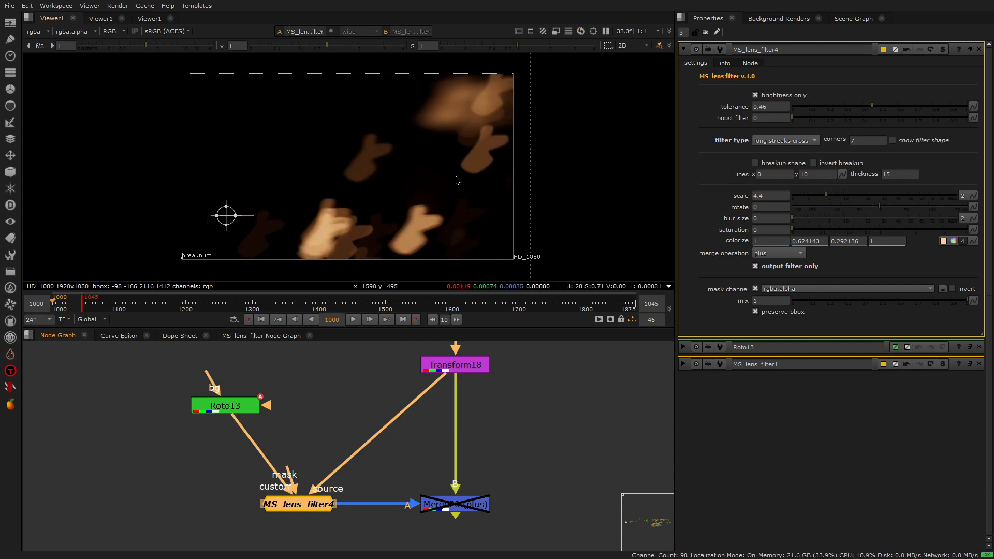
mouse_move(240, 421)
left_mouse_down()
mouse_move(274, 487)
mouse_move(235, 407)
left_mouse_up()
double_click(235, 407)
left_click(320, 424)
left_click(323, 507)
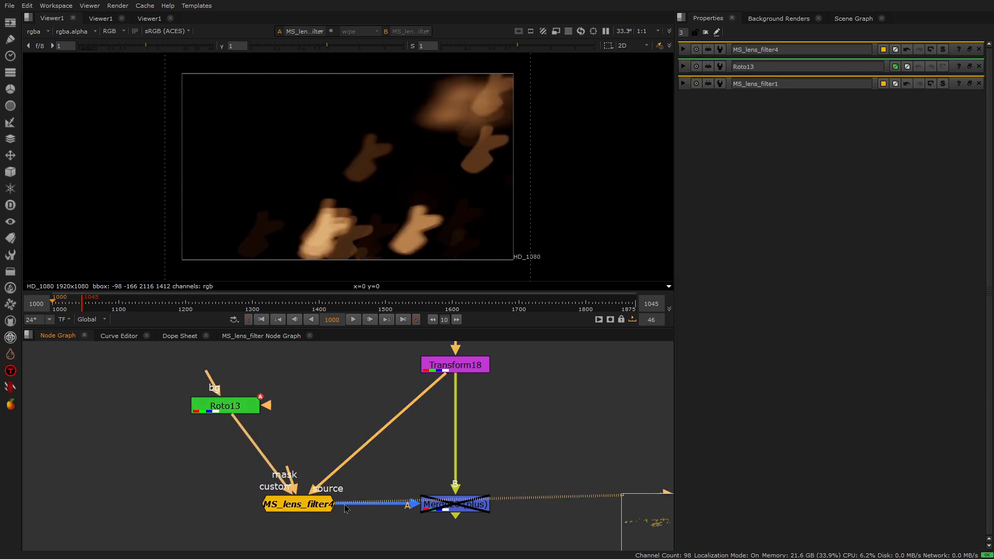
View and re-enable the plus Merge over the drum image, then disconnect the Roto node from the custom input
left_click(448, 506)
key("1")
key("d")
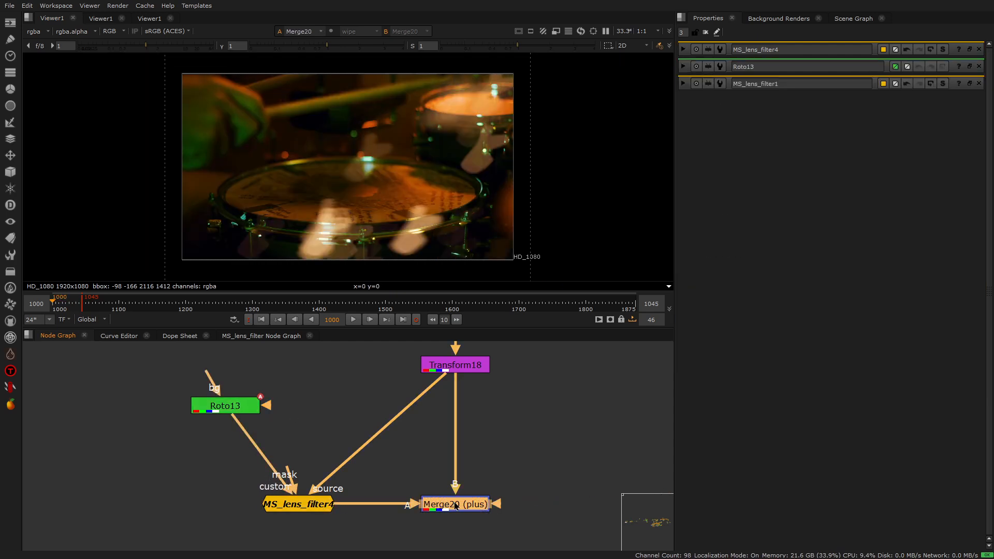
left_click(382, 478)
left_click_drag(237, 423, 261, 425)
Go to the street footage node tree and view its TimeOffset node
scroll(195, 413, "down", 5)
middle_click_drag(526, 391, 403, 442)
scroll(382, 441, "down", 4)
middle_click_drag(522, 443, 381, 439)
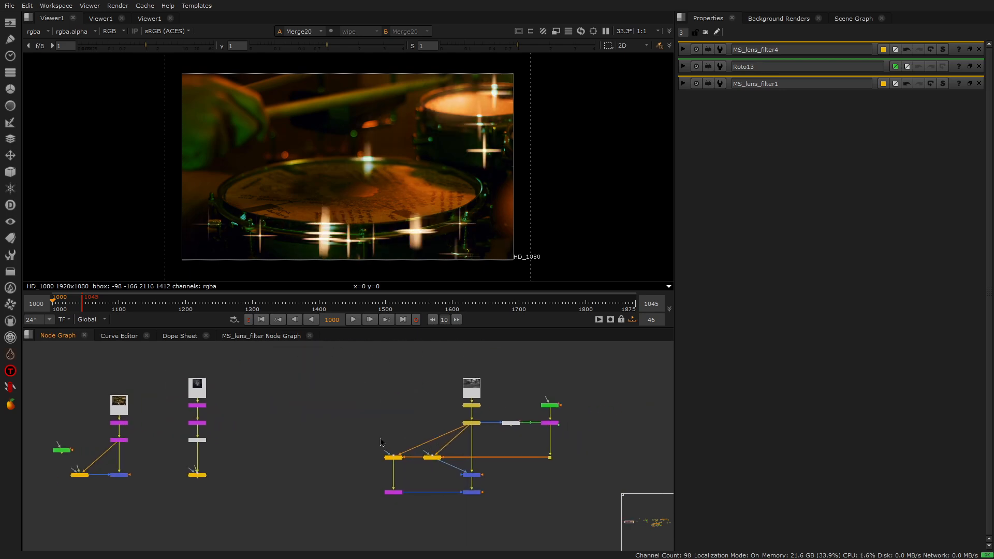
scroll(499, 401, "up", 2)
key("1")
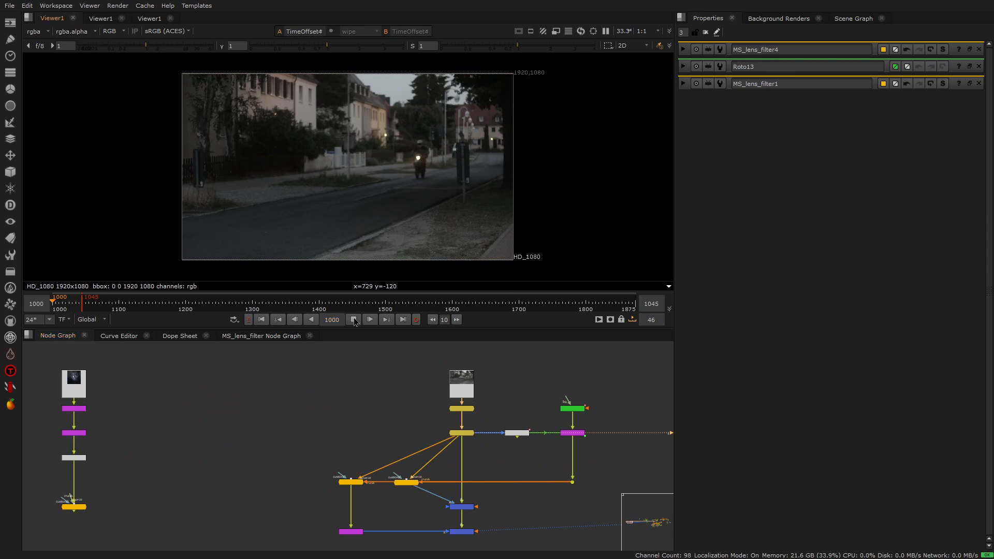
Play the TimeOffset footage, return to the first frame, and view MS_lens_filter2 with its settings open
left_click(354, 320)
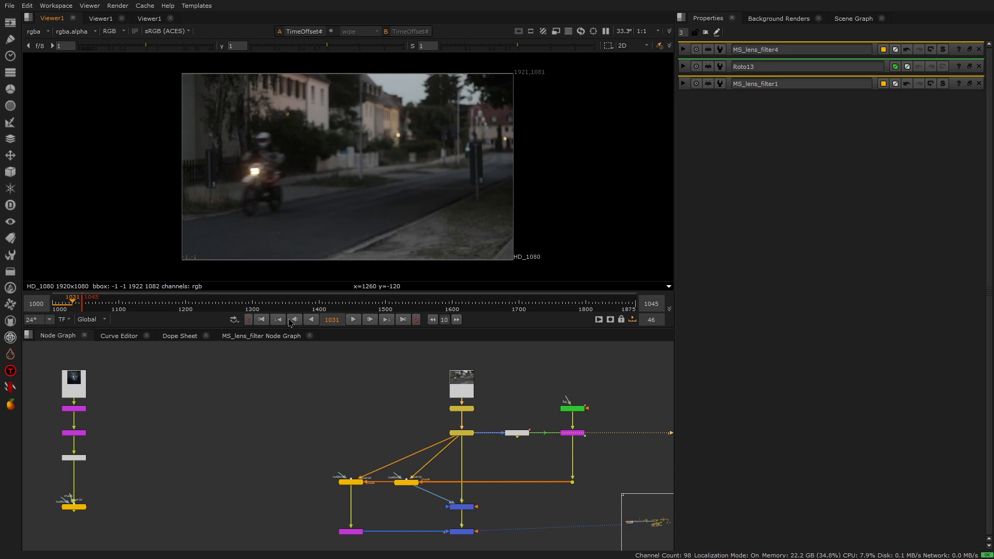
left_click(268, 322)
left_click(409, 482)
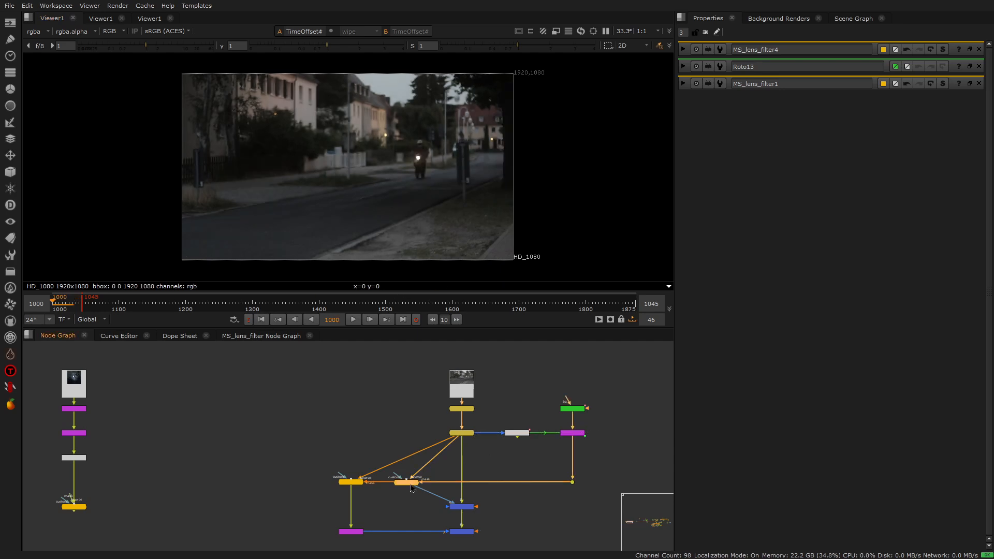
key("1")
double_click(409, 482)
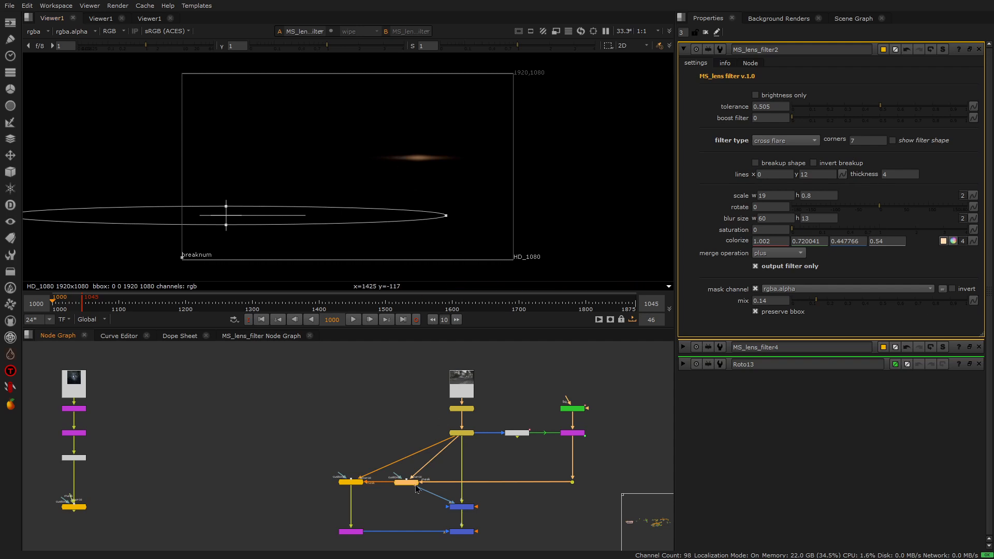
View Merge18 and play the street footage with the flare merged in, returning to the first frame
left_click(460, 509)
key("1")
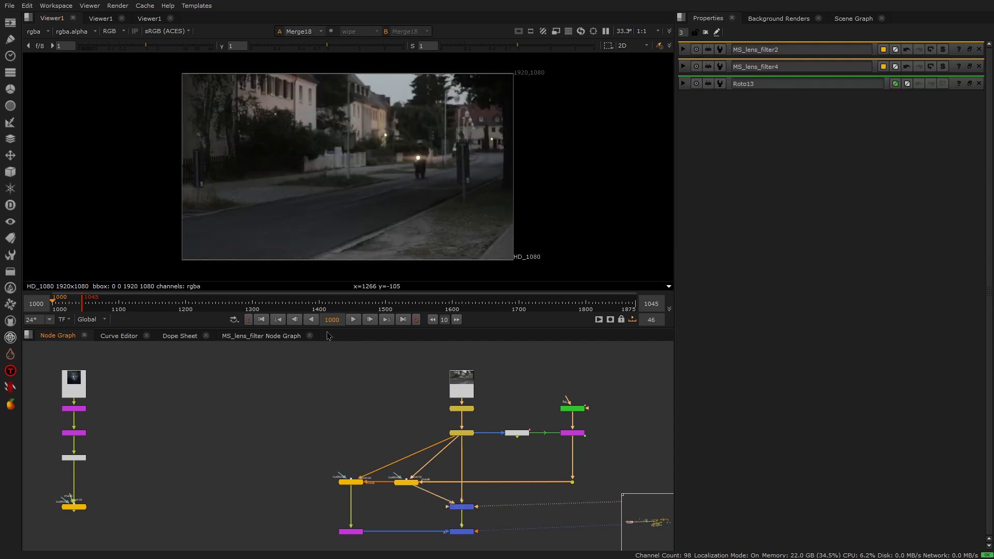
left_click(354, 320)
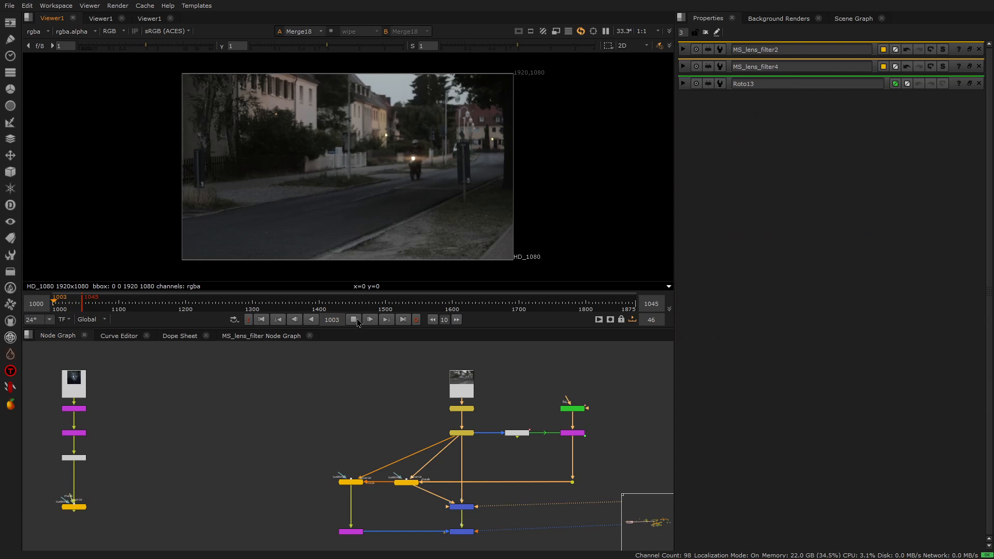
left_click(356, 320)
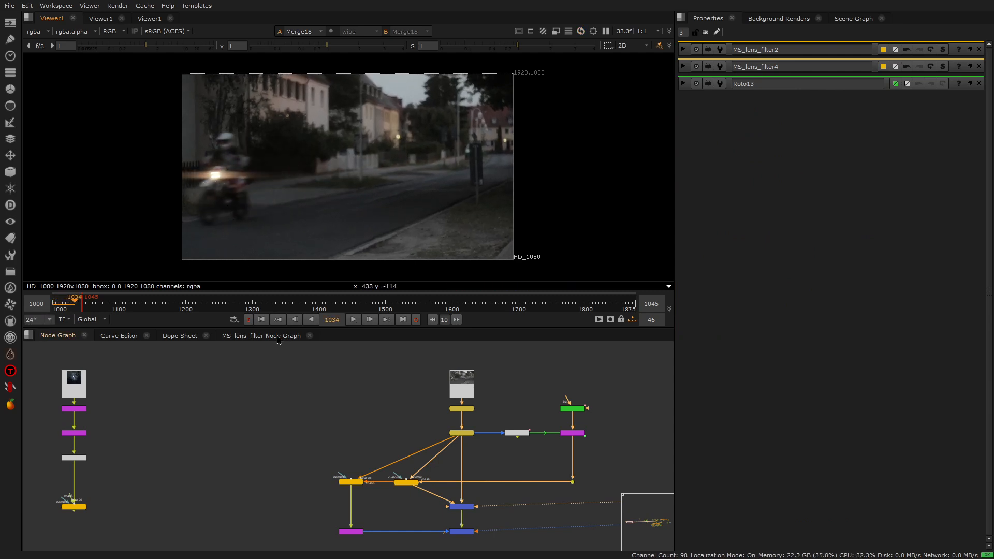
left_click(261, 320)
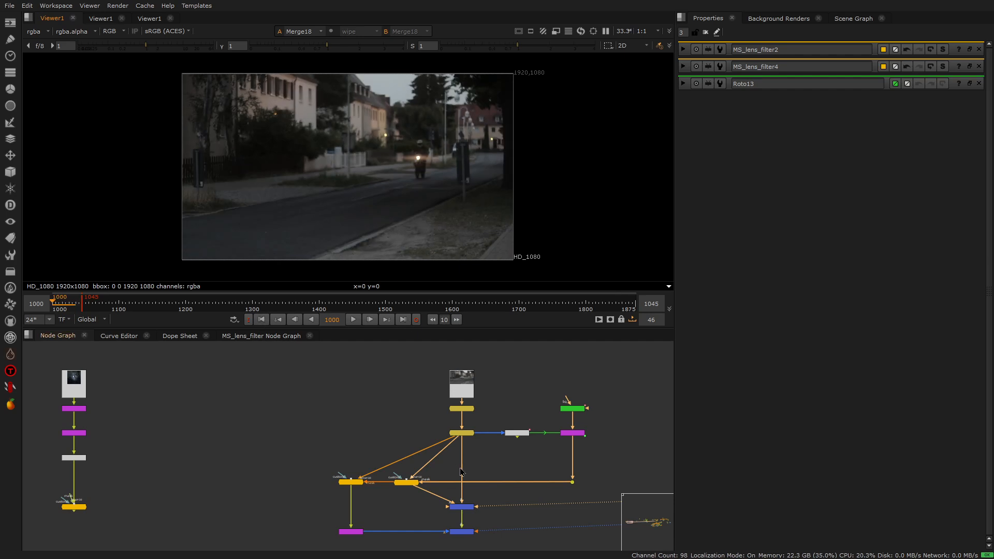
Disconnect the mask input of MS_lens_filter2 and inspect the lights around the motorcycle in Merge18
scroll(452, 501, "up", 4)
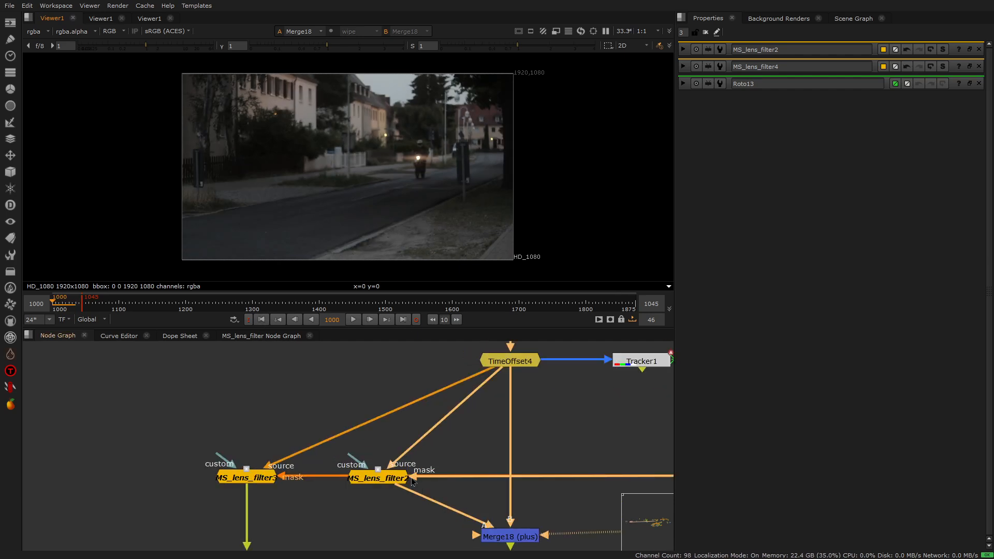
scroll(537, 479, "down", 3)
left_click_drag(598, 480, 594, 504)
scroll(471, 132, "up", 6)
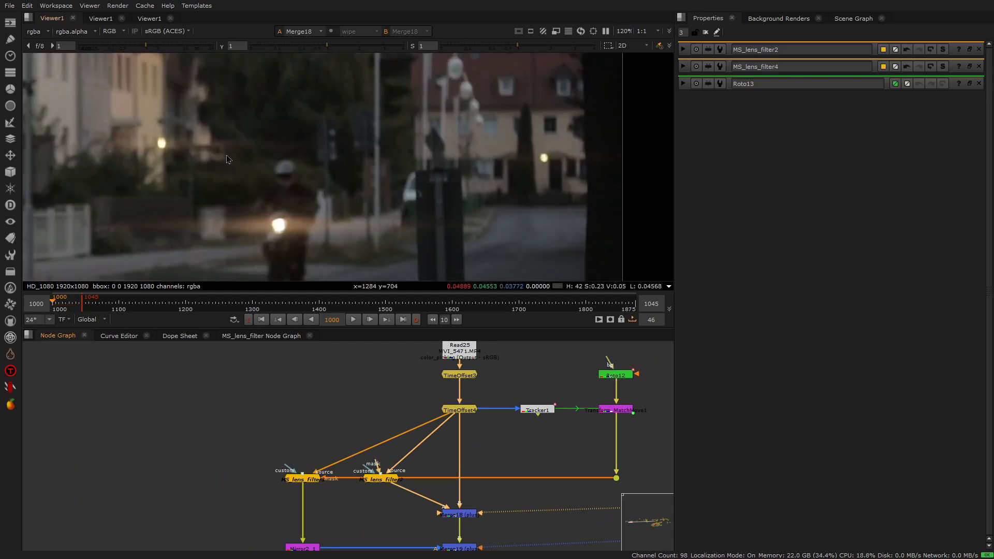
double_click(388, 479)
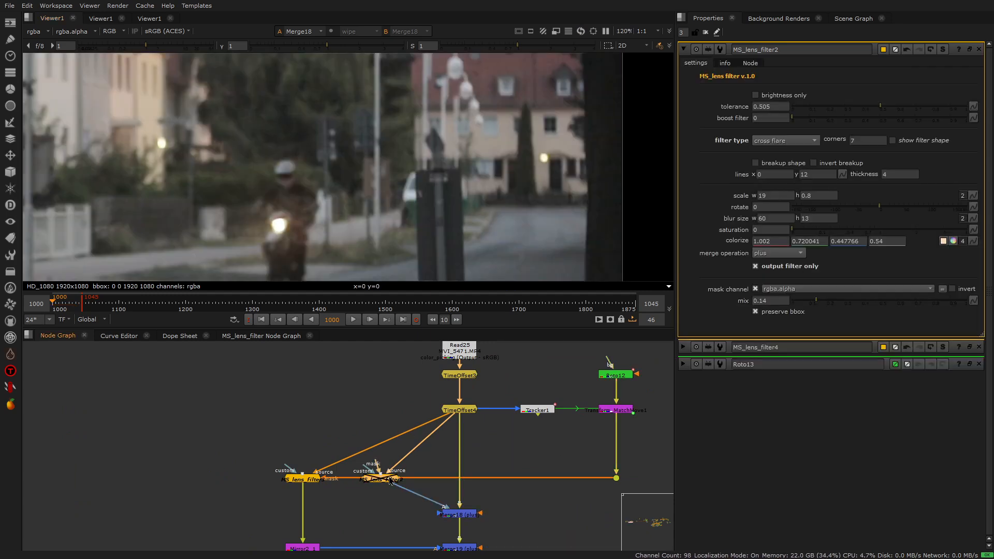
left_click(468, 520)
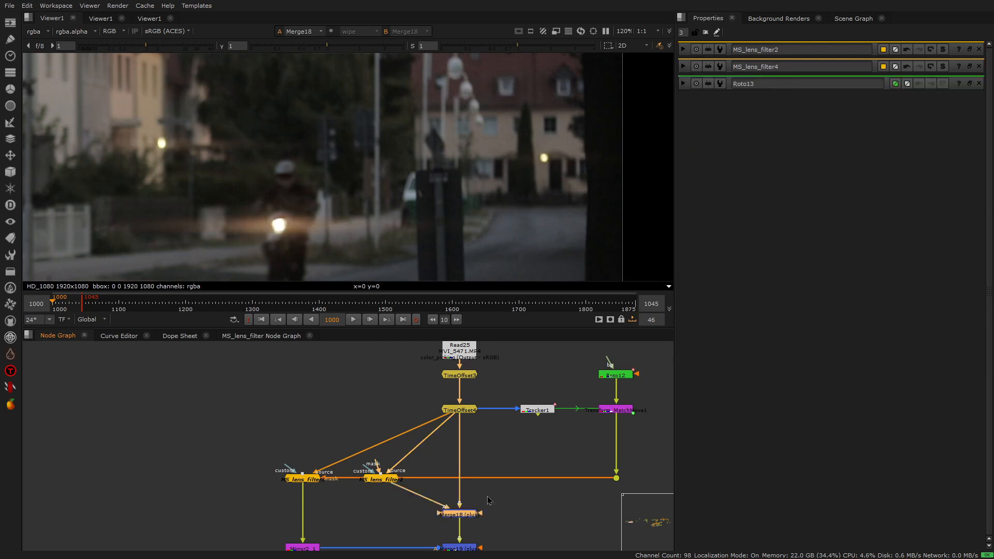
View the tracked roto mask at the MatchMove transform node, play it, and return to the first frame
left_click(622, 414)
key("1")
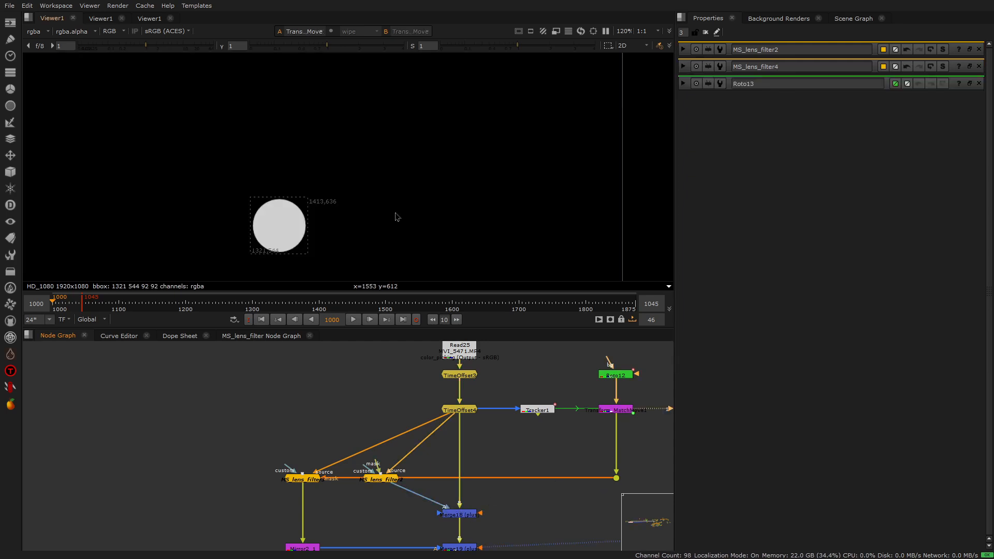
left_click(354, 319)
left_click(261, 320)
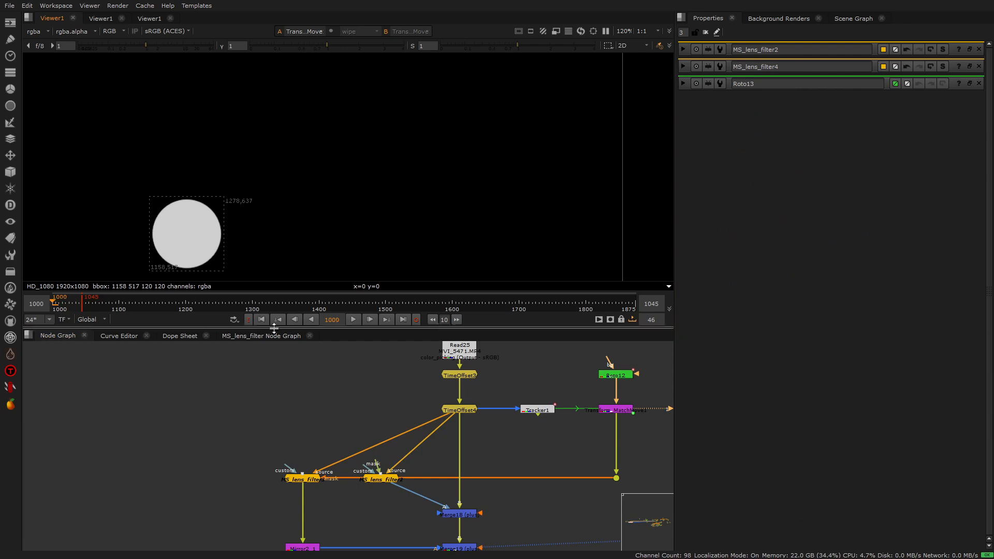
View Merge18 again and reconnect the mask input of MS_lens_filter2 to the dot below the MatchMove transform
double_click(383, 478)
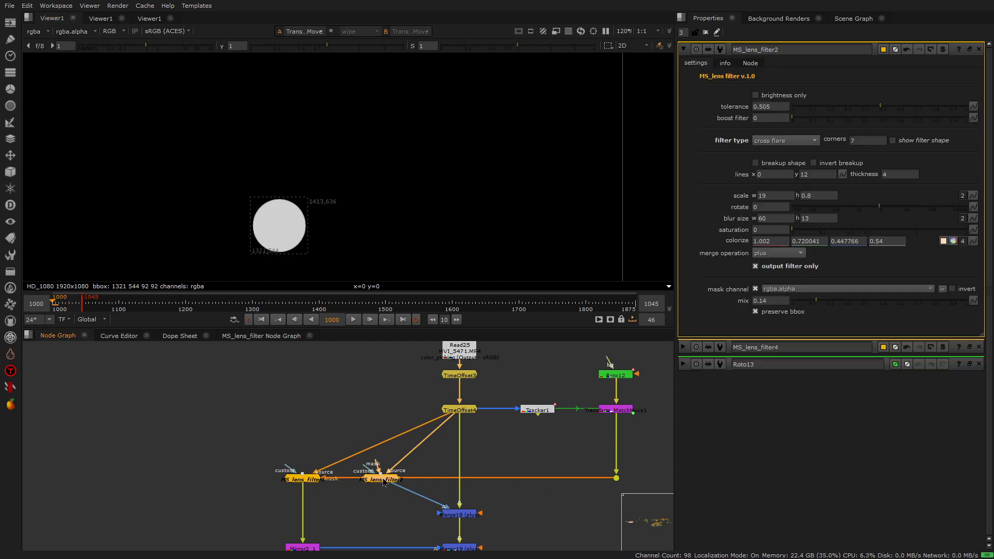
left_click(460, 515)
key("1")
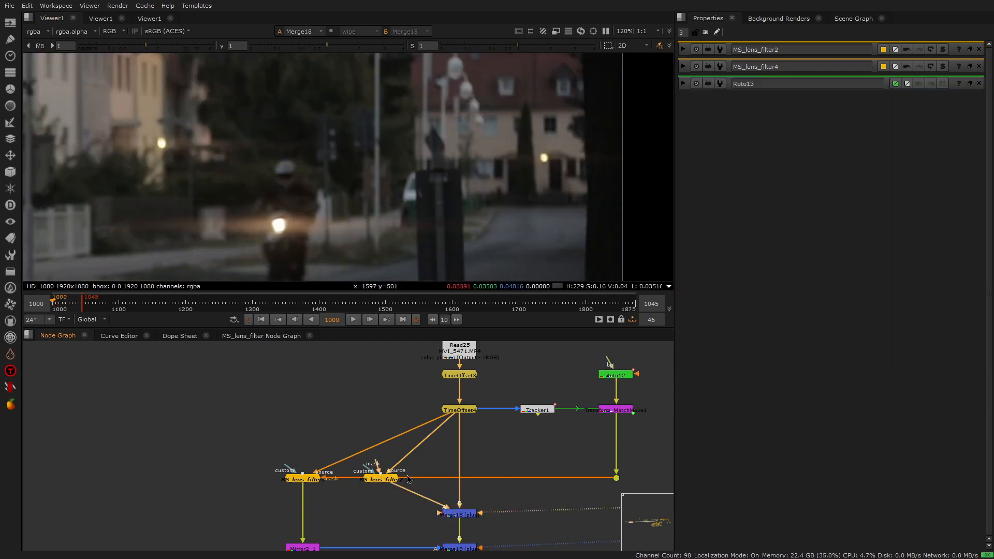
left_click_drag(375, 463, 616, 478)
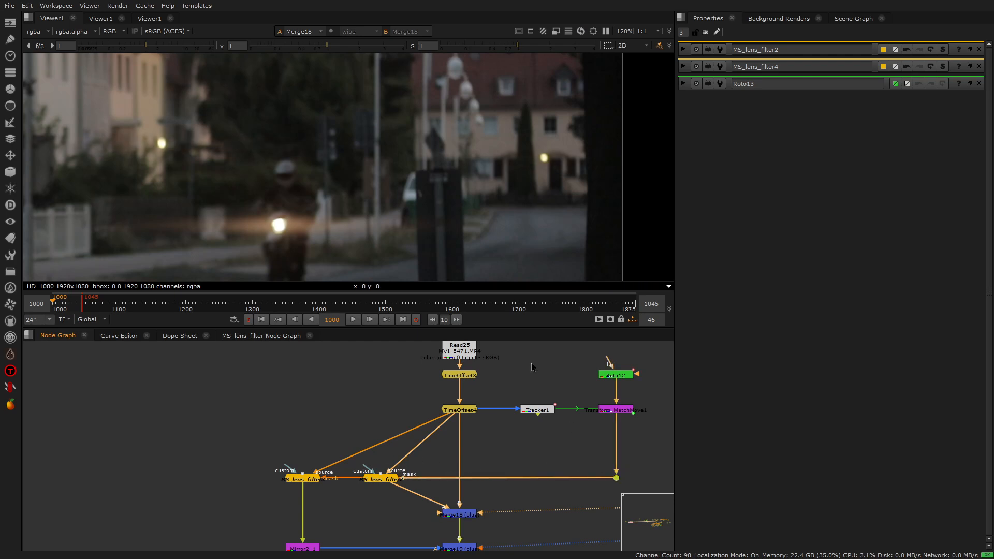
scroll(360, 143, "down", 5)
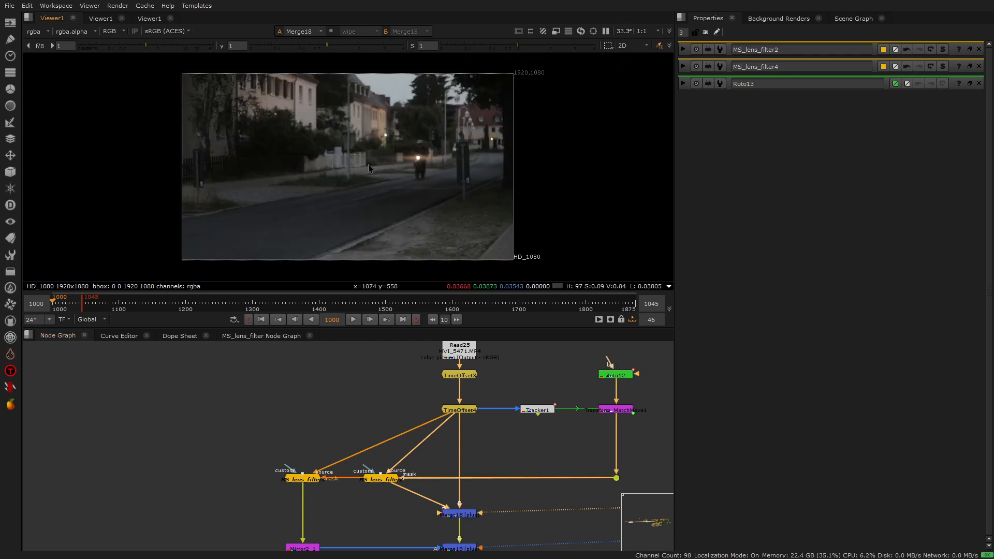
scroll(429, 389, "down", 3)
scroll(406, 442, "up", 3)
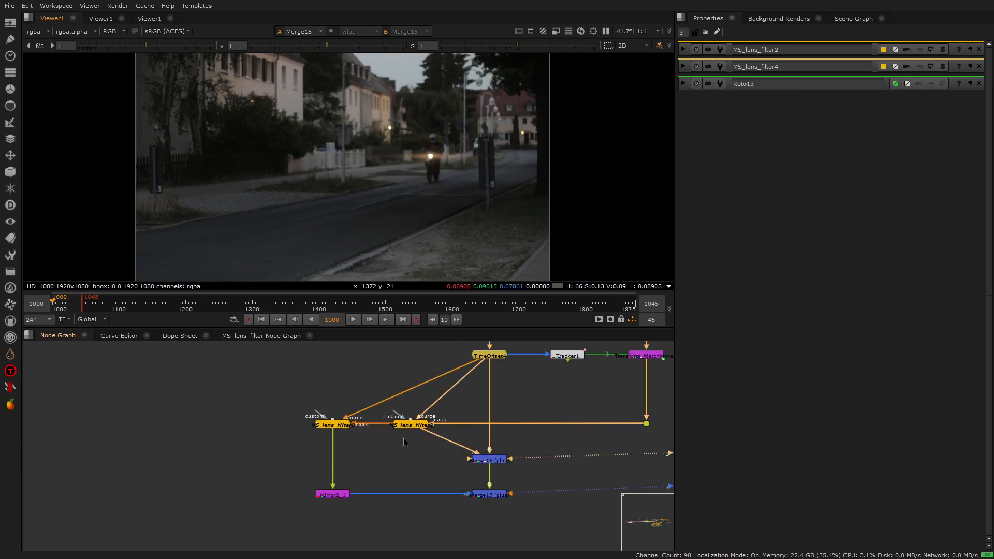
View the output of MS_lens_filter3 and open its settings
left_click(342, 426)
key("1")
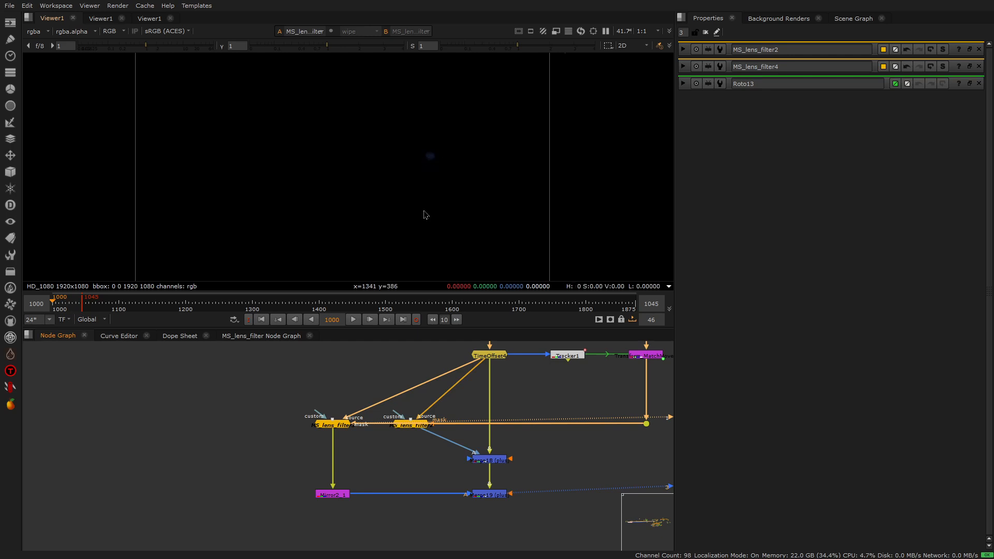
double_click(342, 426)
scroll(414, 147, "up", 5)
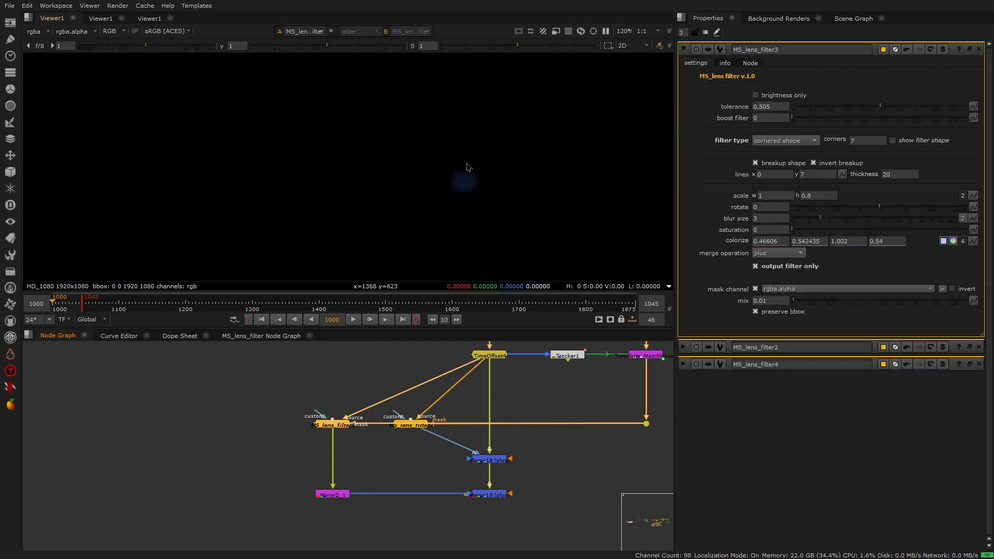
Show the broken-up filter shape of MS_lens_filter3 in full, and hide it again
left_click(921, 142)
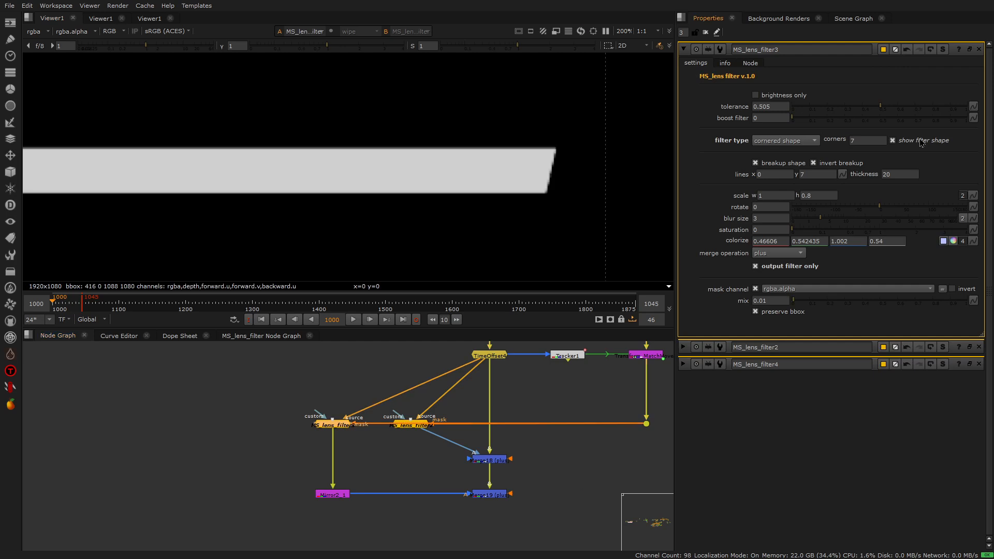
scroll(541, 161, "down", 6)
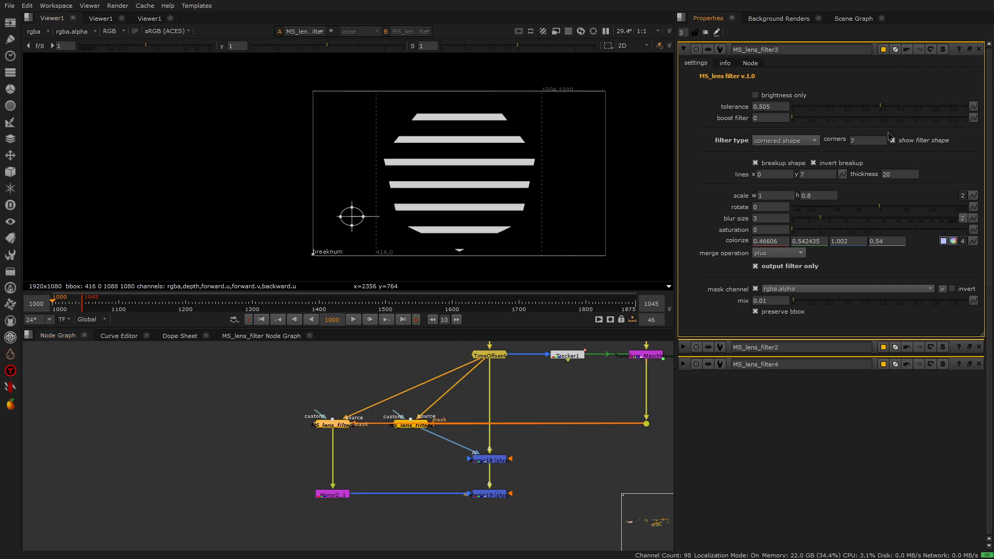
left_click(898, 141)
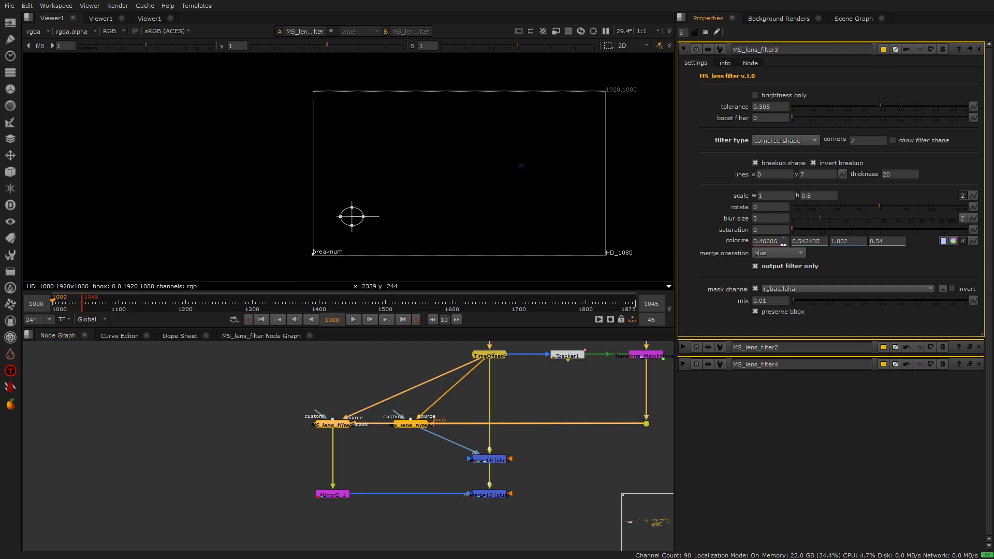
View the mirrored filter at Mirror2_1, and inspect its reflection on the street footage in Merge19
left_click(338, 496)
key("1")
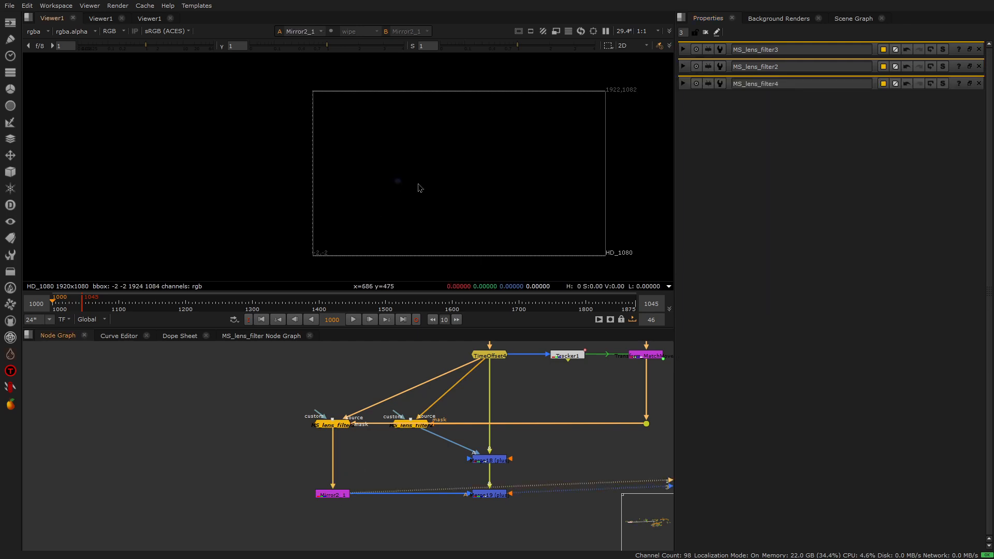
left_click(498, 496)
key("1")
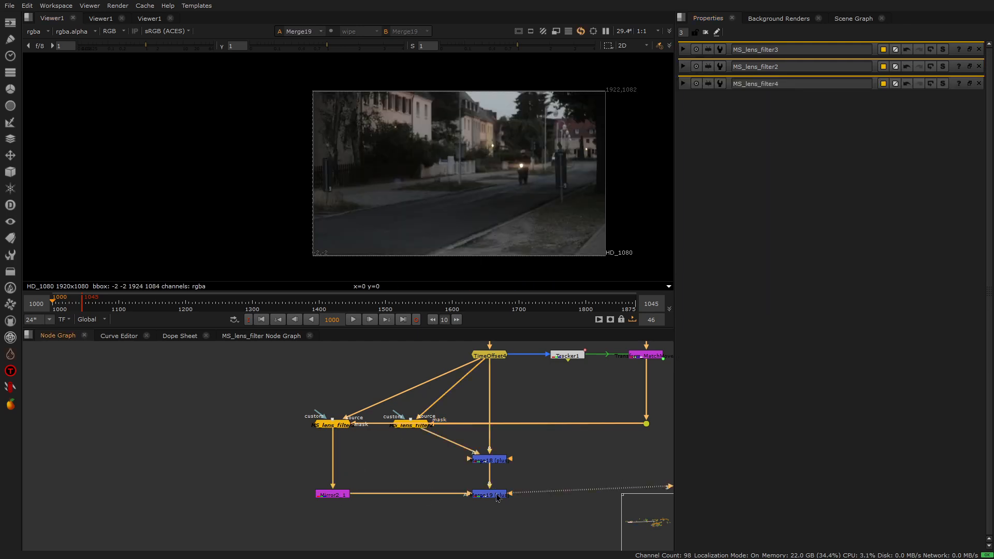
scroll(458, 175, "up", 3)
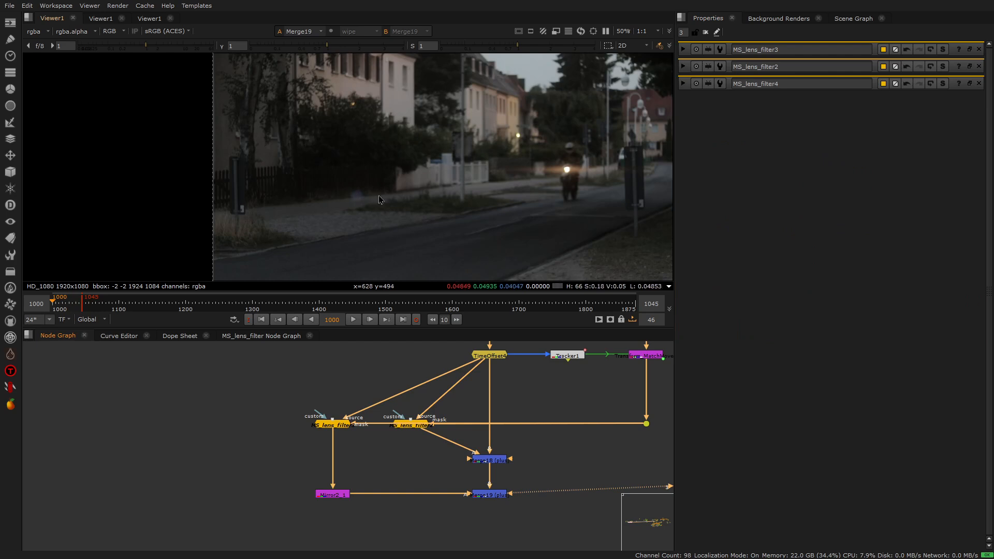
scroll(333, 177, "down", 2)
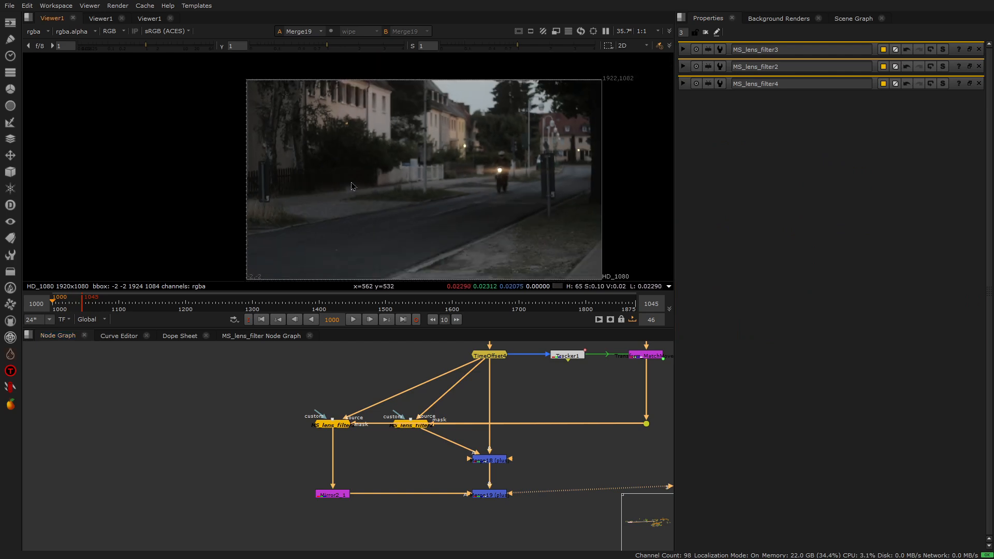
scroll(333, 177, "down", 1)
Play the Merge19 result, go to frame 1030, and inspect the bluish reflection up close
left_click(353, 319)
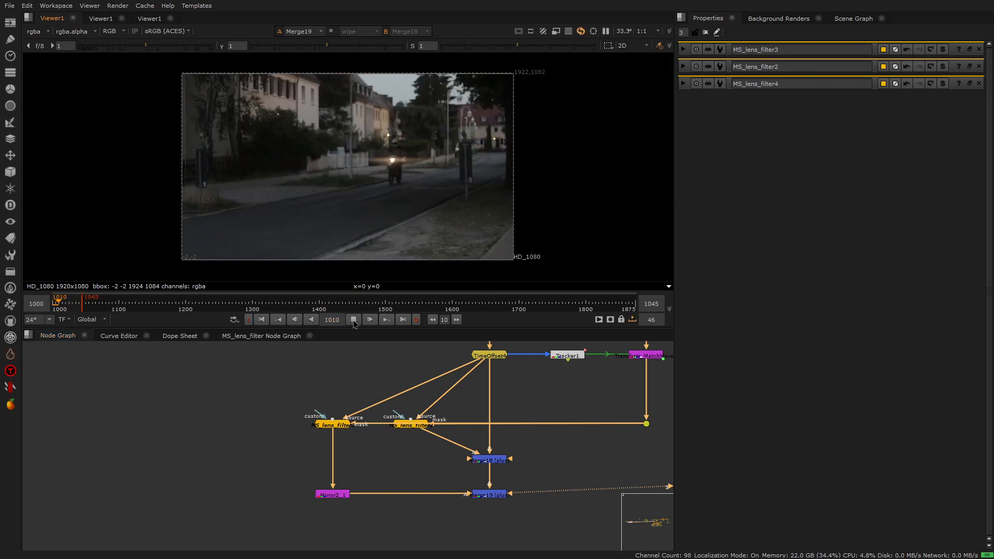
left_click(353, 319)
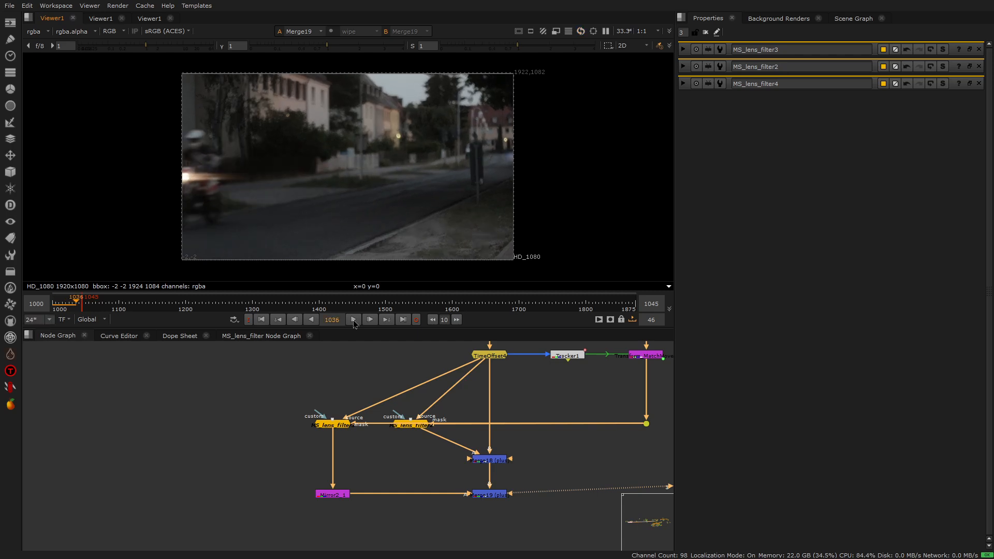
left_click_drag(79, 304, 71, 304)
scroll(430, 163, "up", 10)
scroll(440, 163, "up", 10)
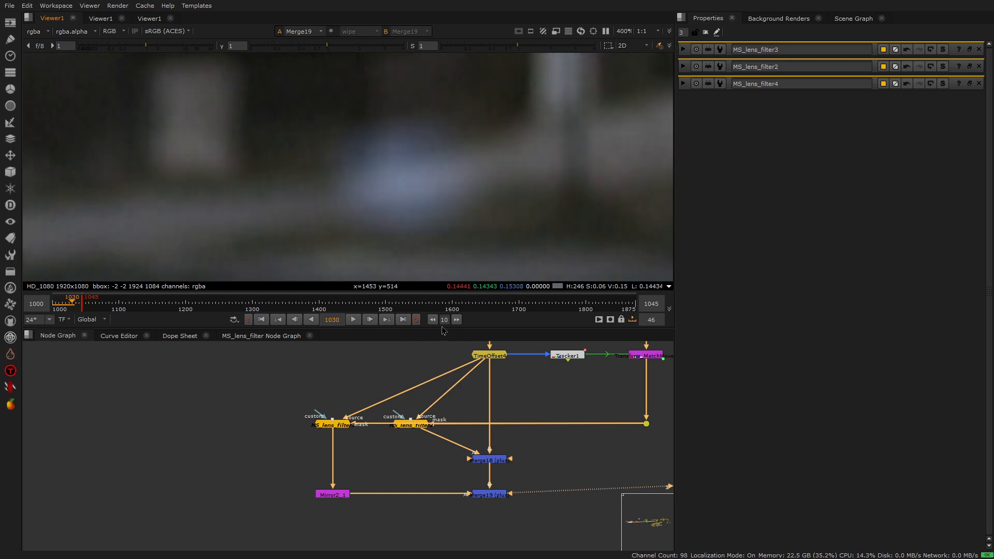
Set the blur size of MS_lens_filter3 to 1
double_click(342, 428)
left_click(753, 220)
type("1")
key("Return")
scroll(429, 149, "up", 4)
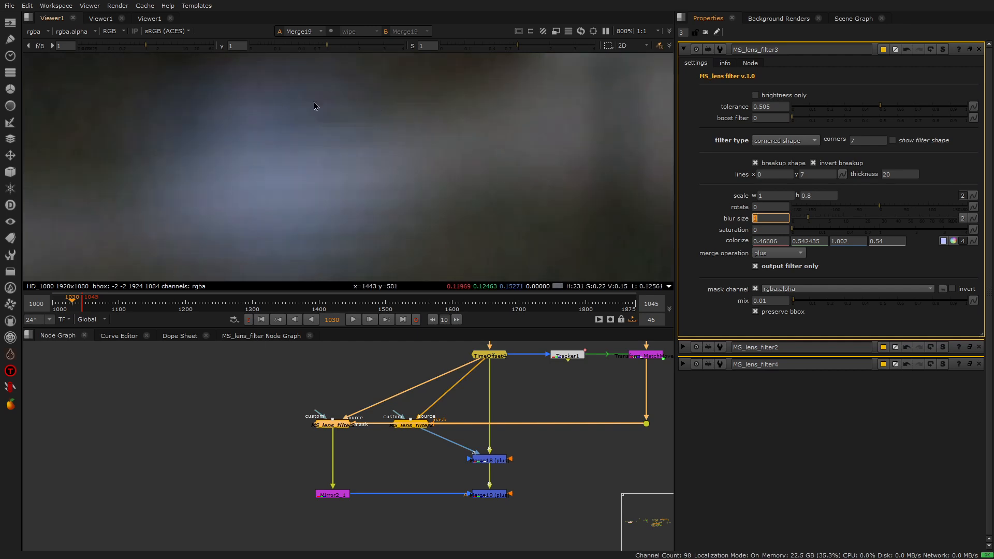
scroll(496, 165, "down", 1)
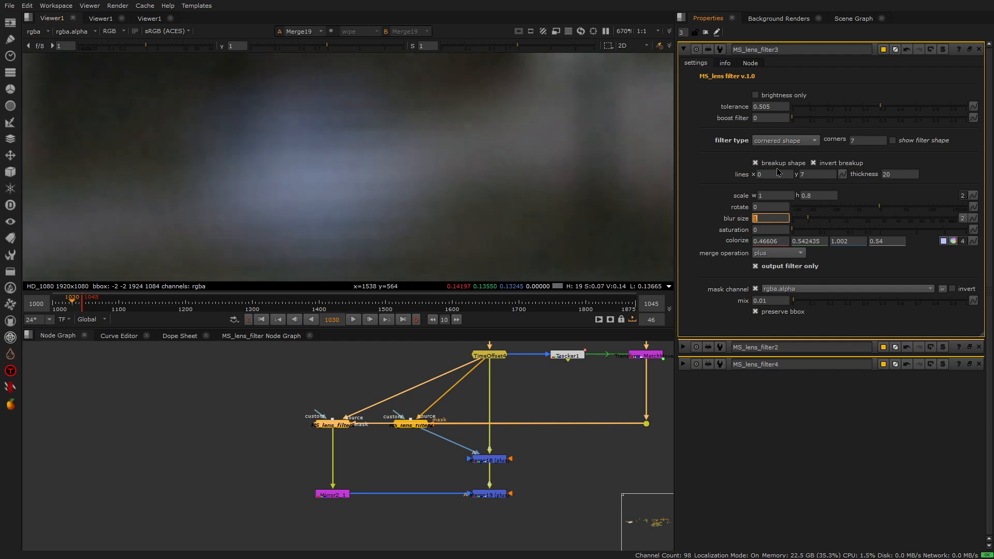
Briefly show the filter shape of MS_lens_filter3 over Merge19, hide it, and inspect the reflection beside the motorcycle
left_click(915, 140)
scroll(483, 202, "down", 10)
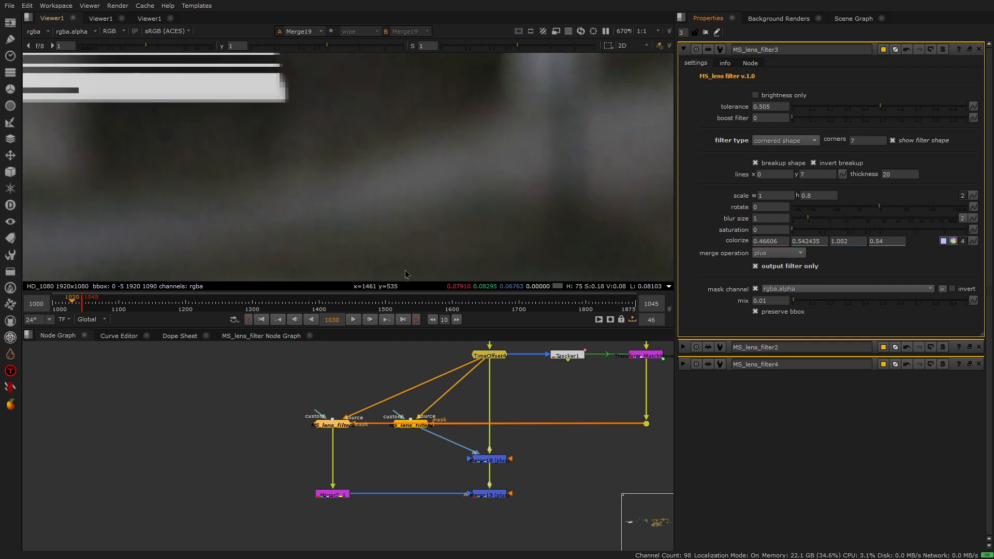
left_click(893, 140)
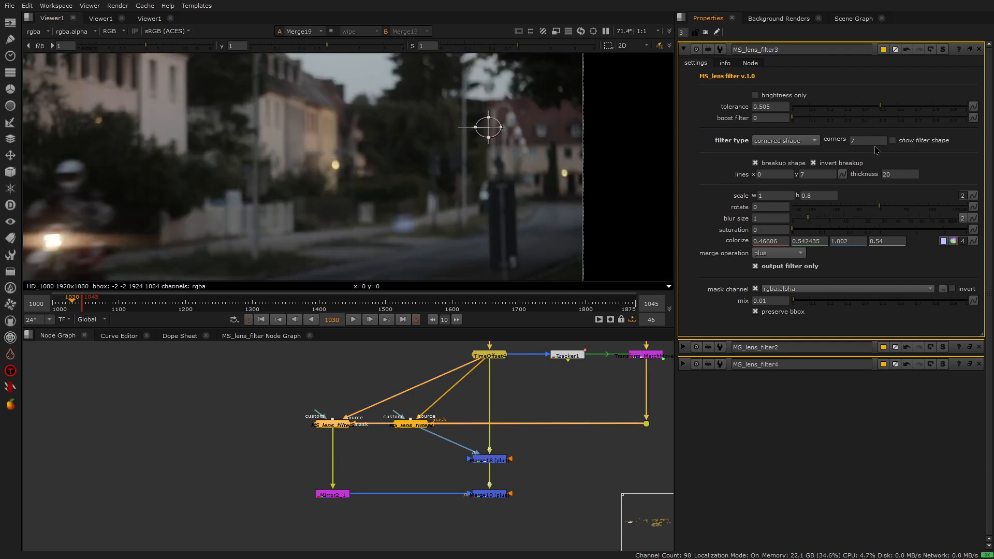
scroll(322, 222, "up", 3)
scroll(536, 108, "down", 4)
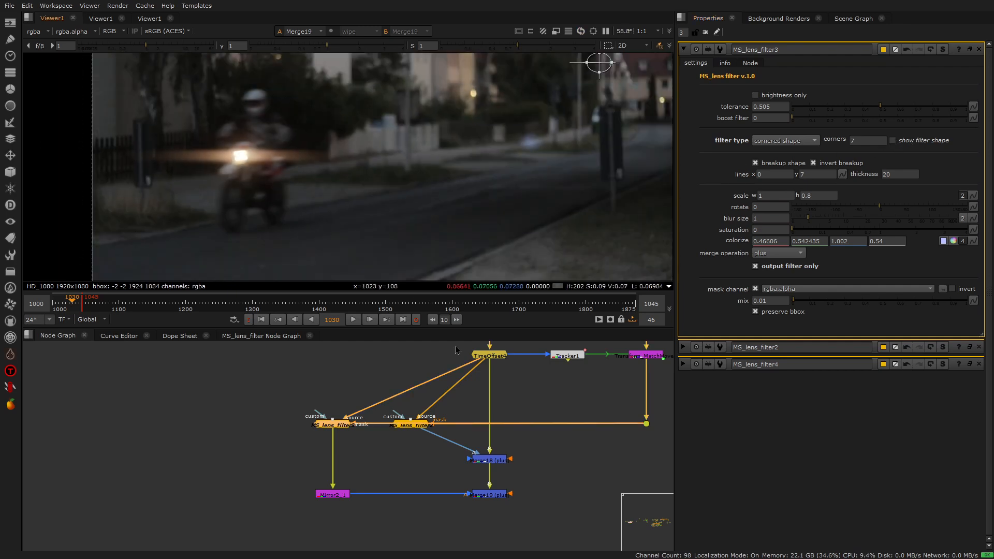
left_click(539, 450)
scroll(424, 459, "down", 5)
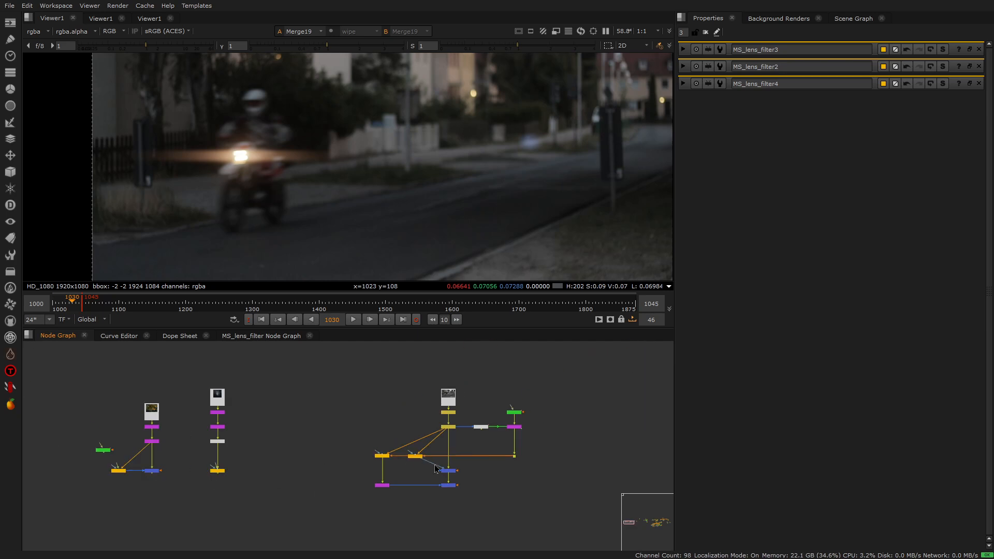
scroll(435, 468, "up", 4)
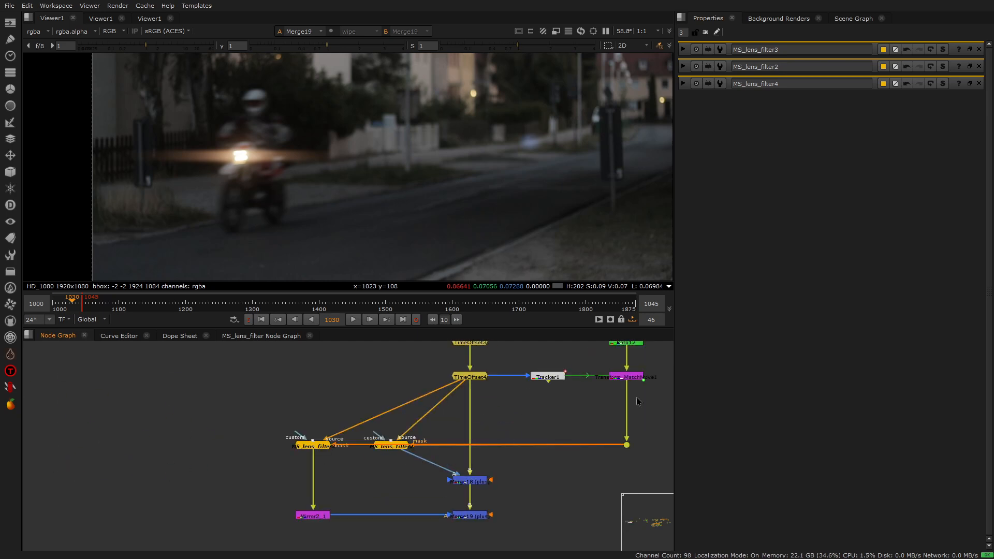